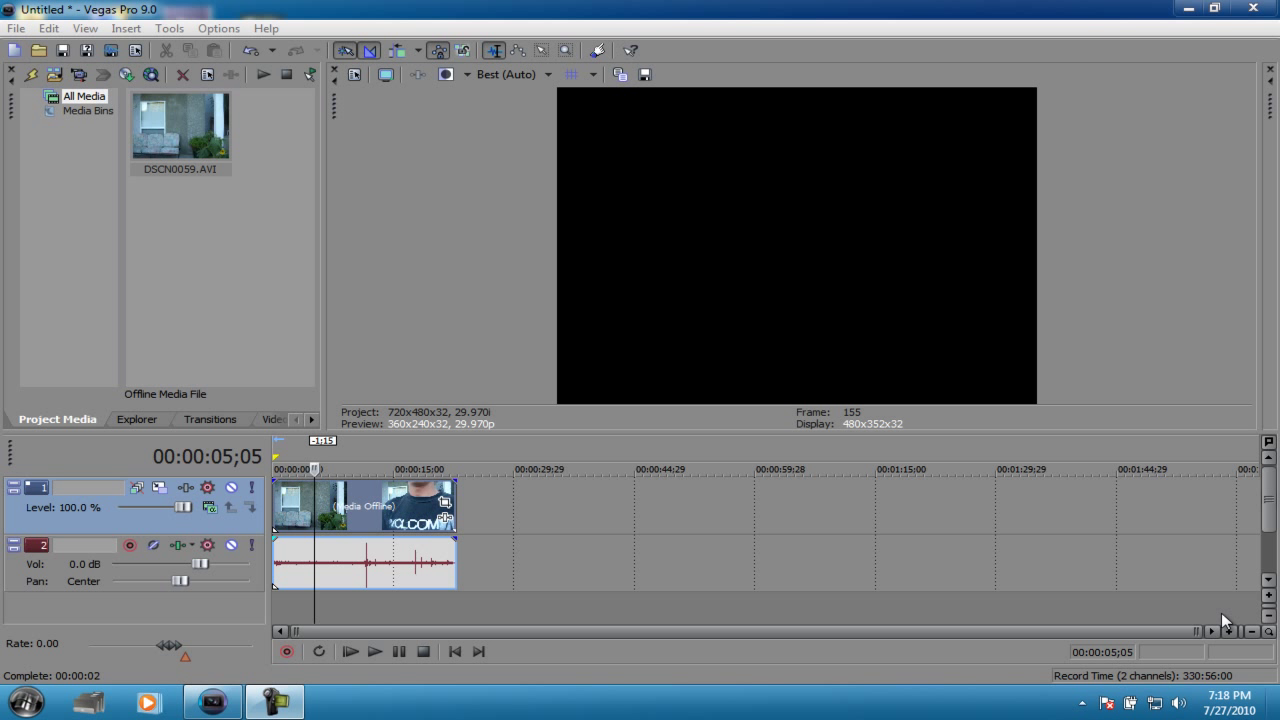
Review the DSCN0059.AVI clip, comparing the empty background near its start with the jump near 19 seconds.
left_click(304, 445)
scroll(305, 447, "up", 2)
scroll(306, 445, "up", 1)
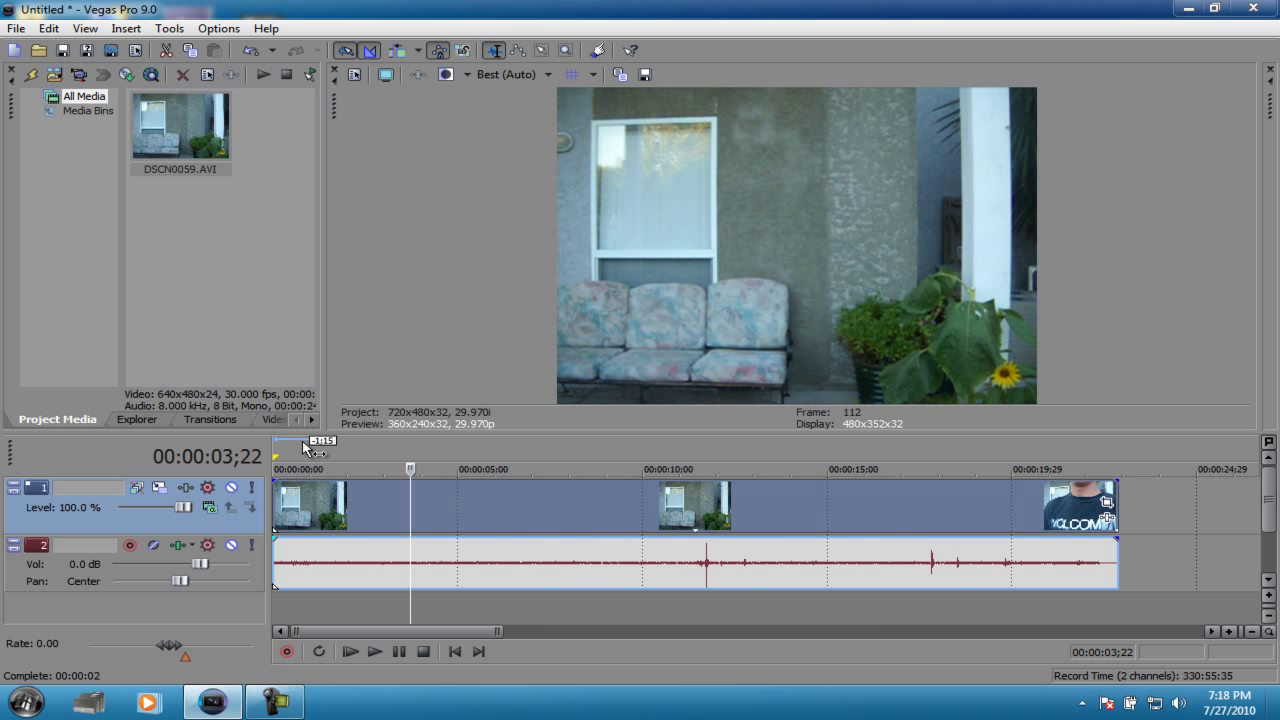
scroll(308, 443, "down", 3)
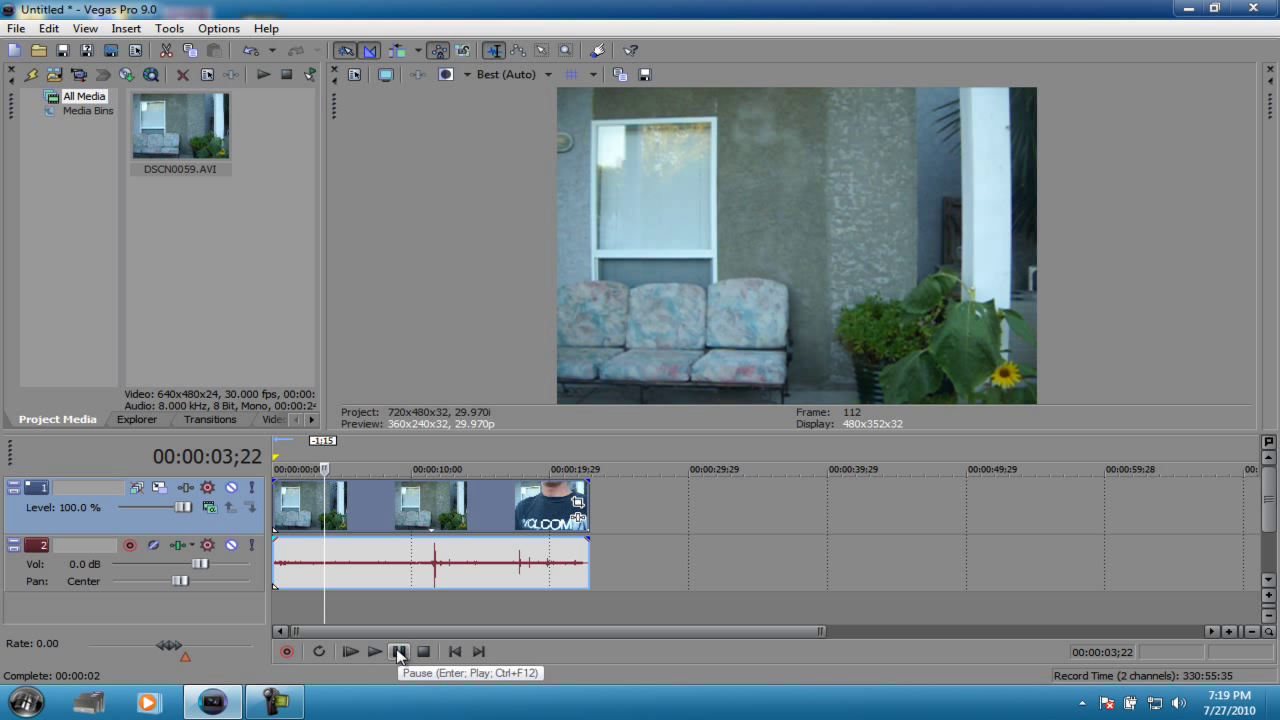
left_click(460, 447)
key("space")
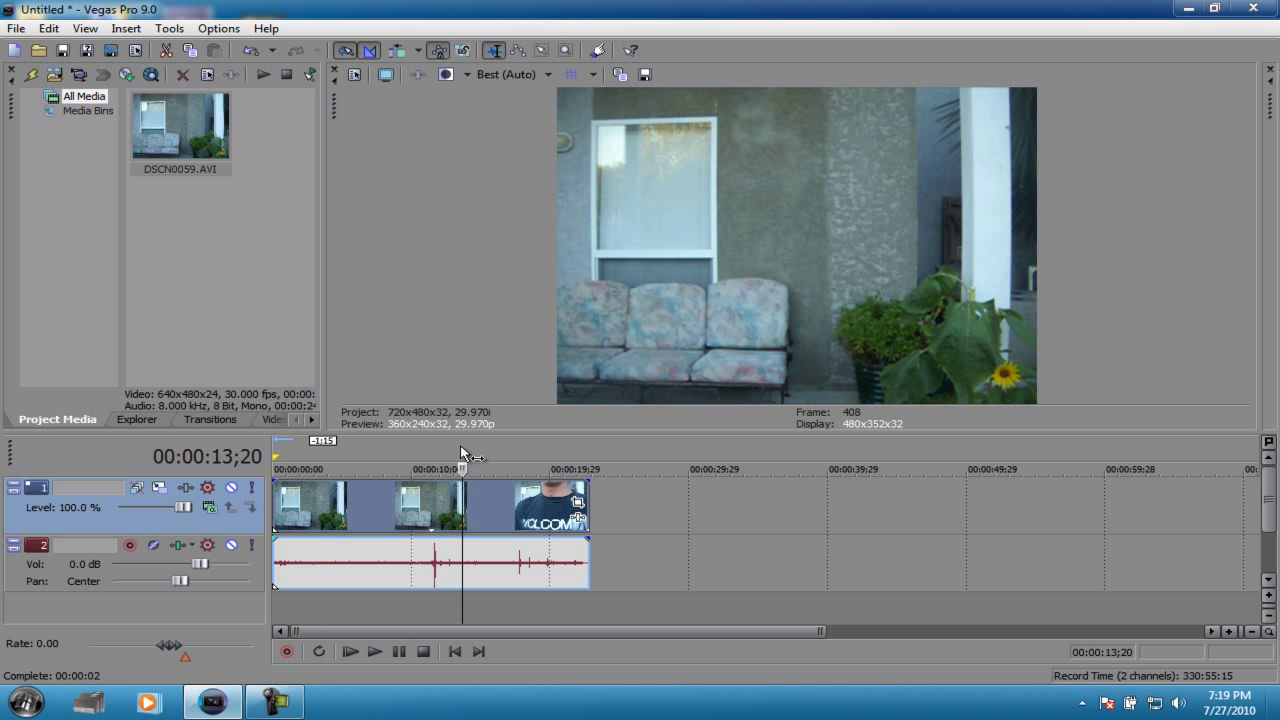
left_click(516, 443)
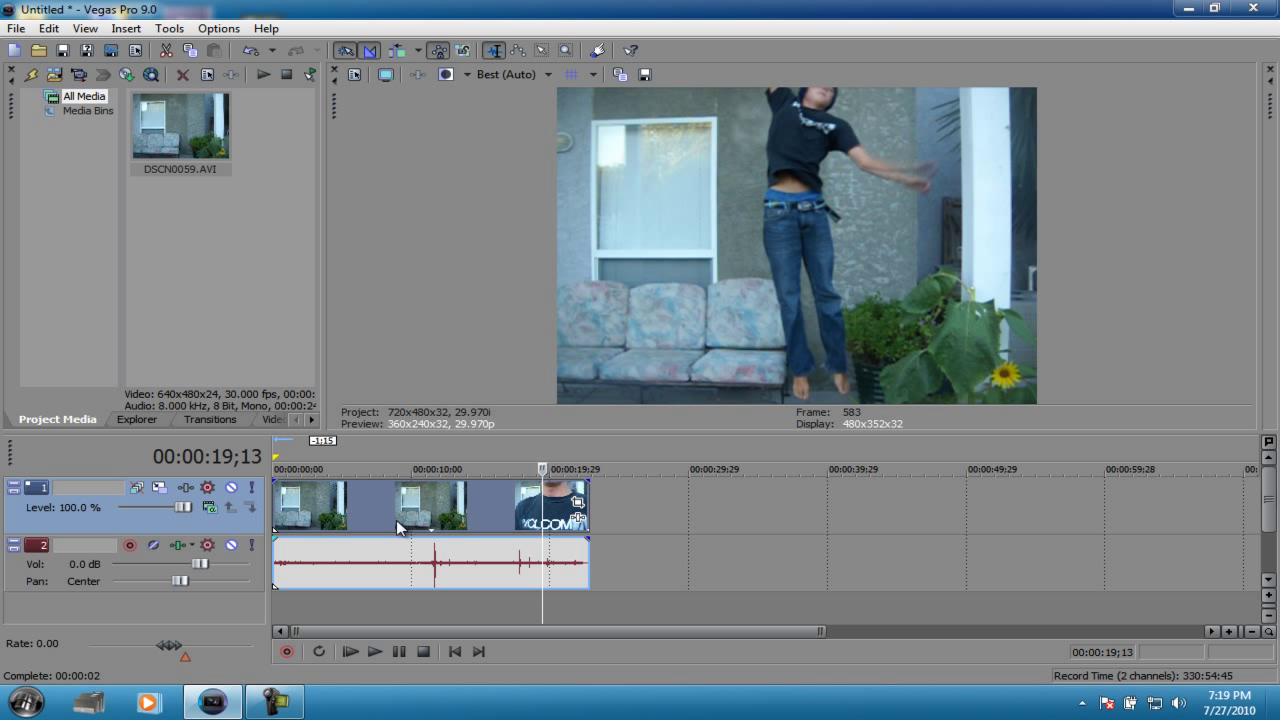
left_click(278, 452)
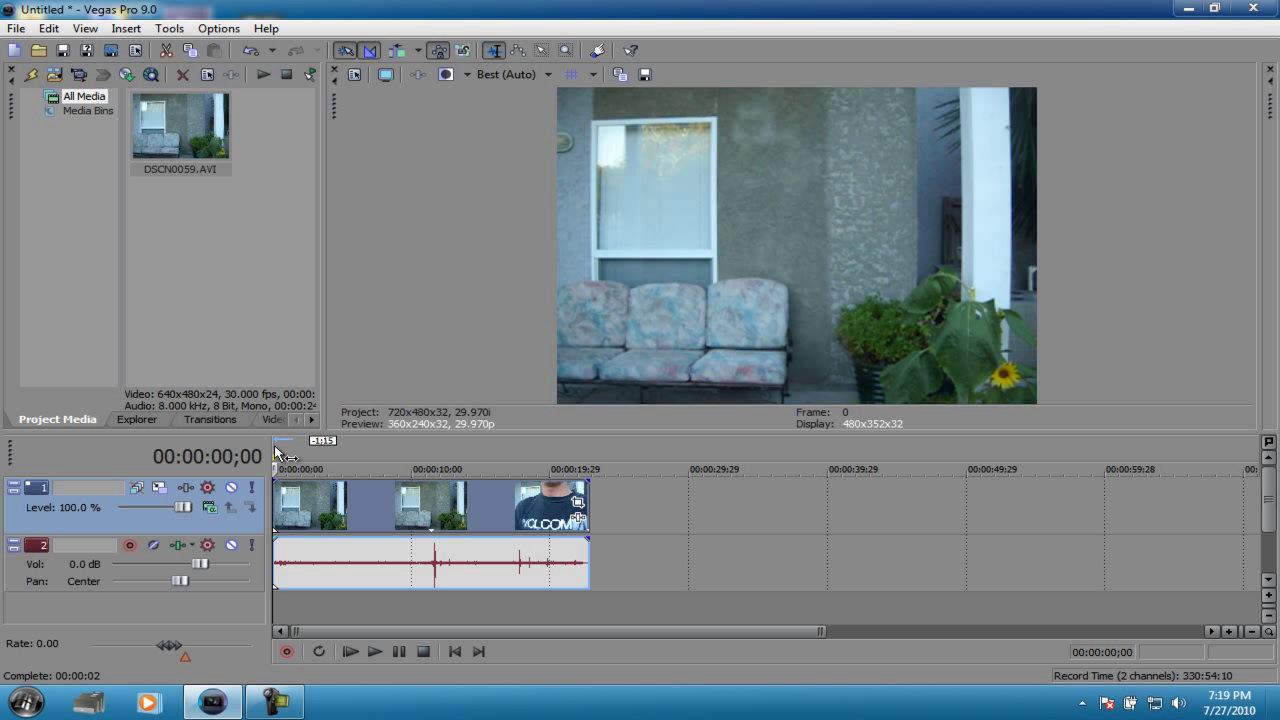
key("space")
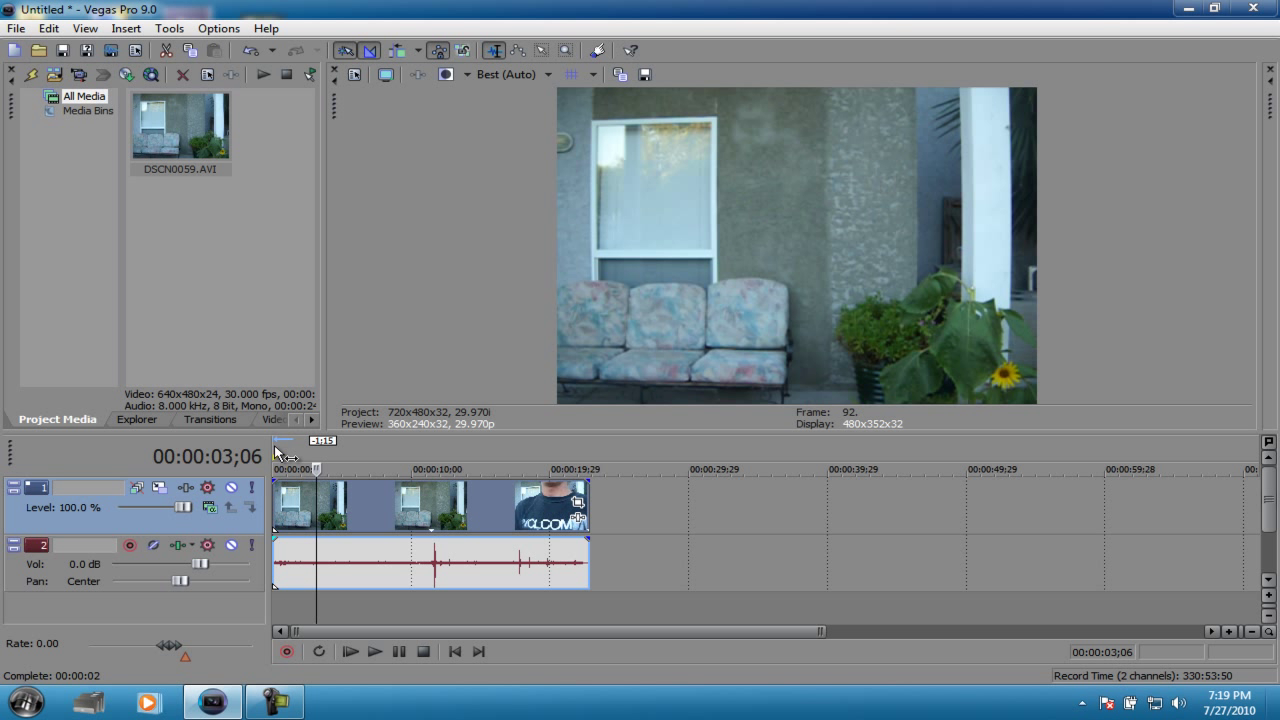
key("Return")
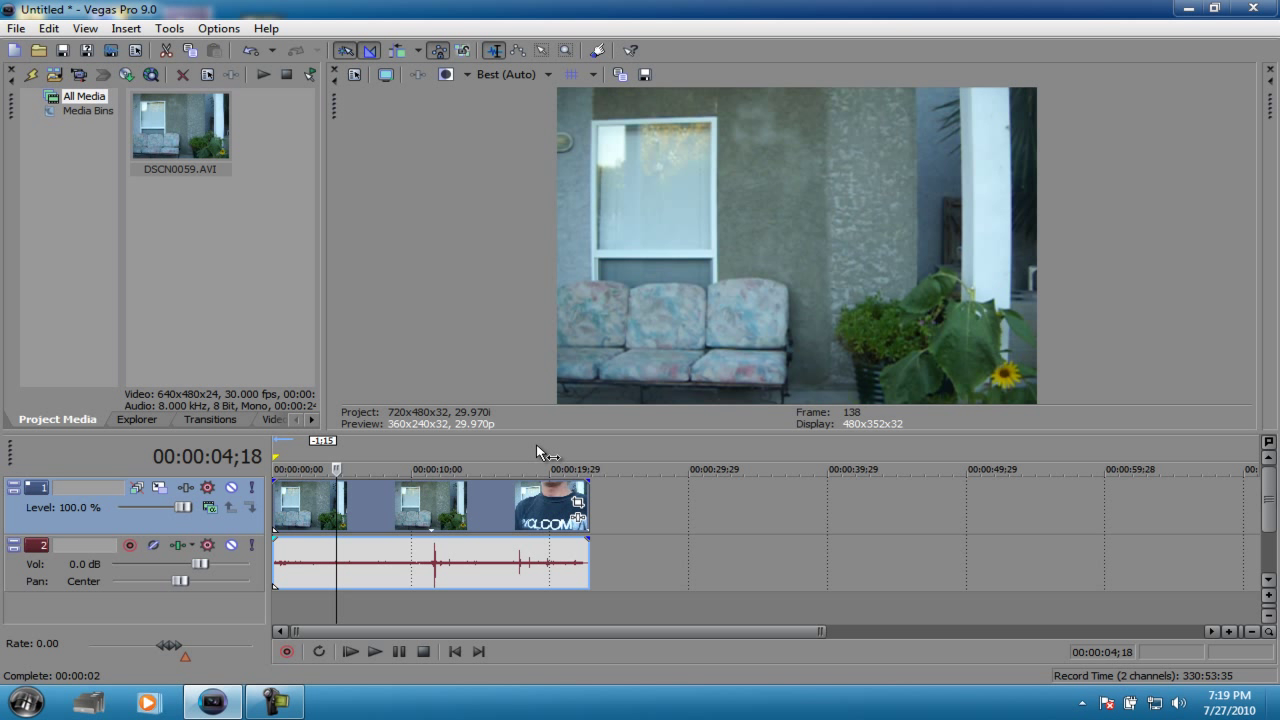
left_click(536, 444)
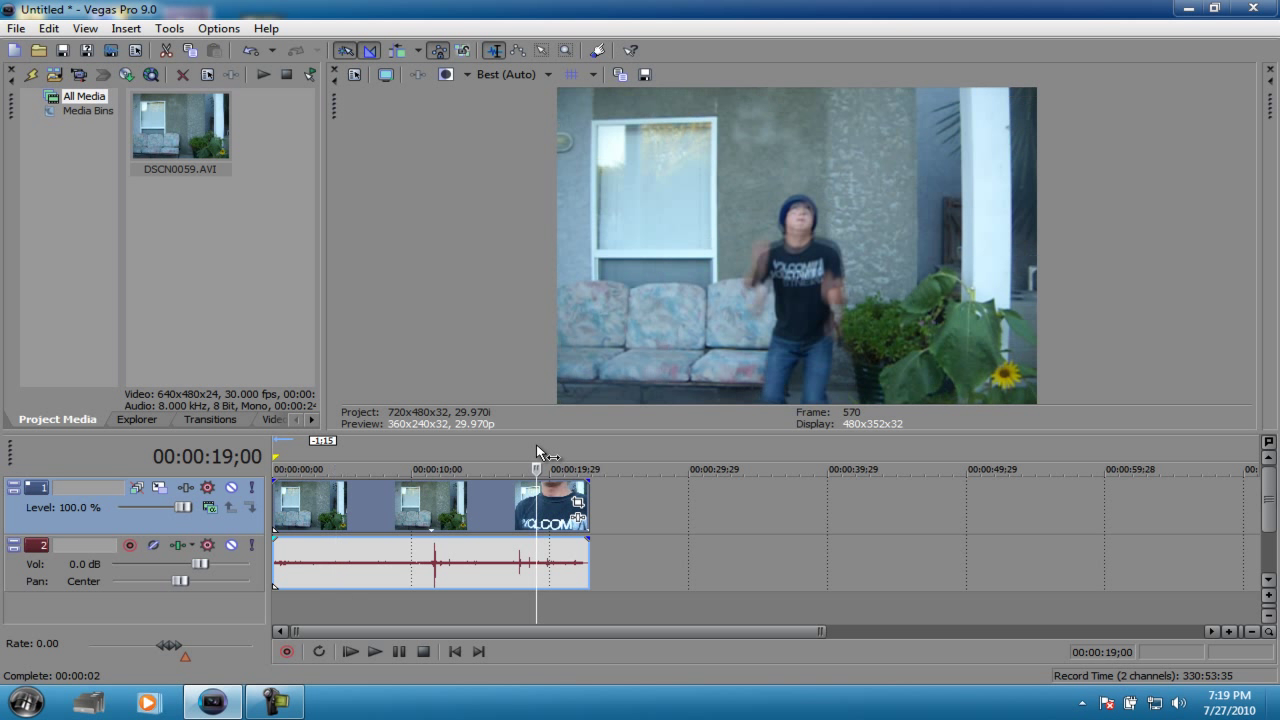
Split the clip at 00:00:04;05 so the opening empty-background footage becomes a separate clip.
left_click(405, 446)
left_click(363, 448)
left_click(330, 446)
key("s")
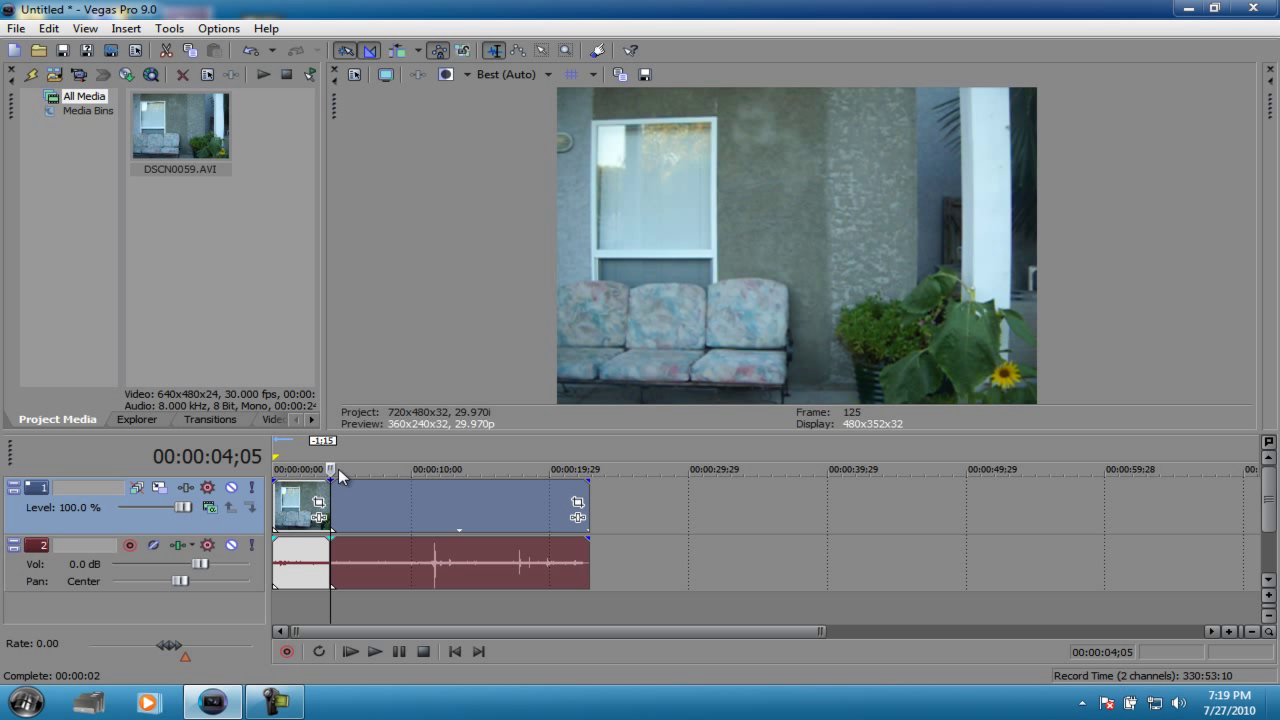
Trim the second clip to only the jump, ending it at 00:00:18;02 with the person in mid-air.
left_click_drag(331, 500, 536, 497)
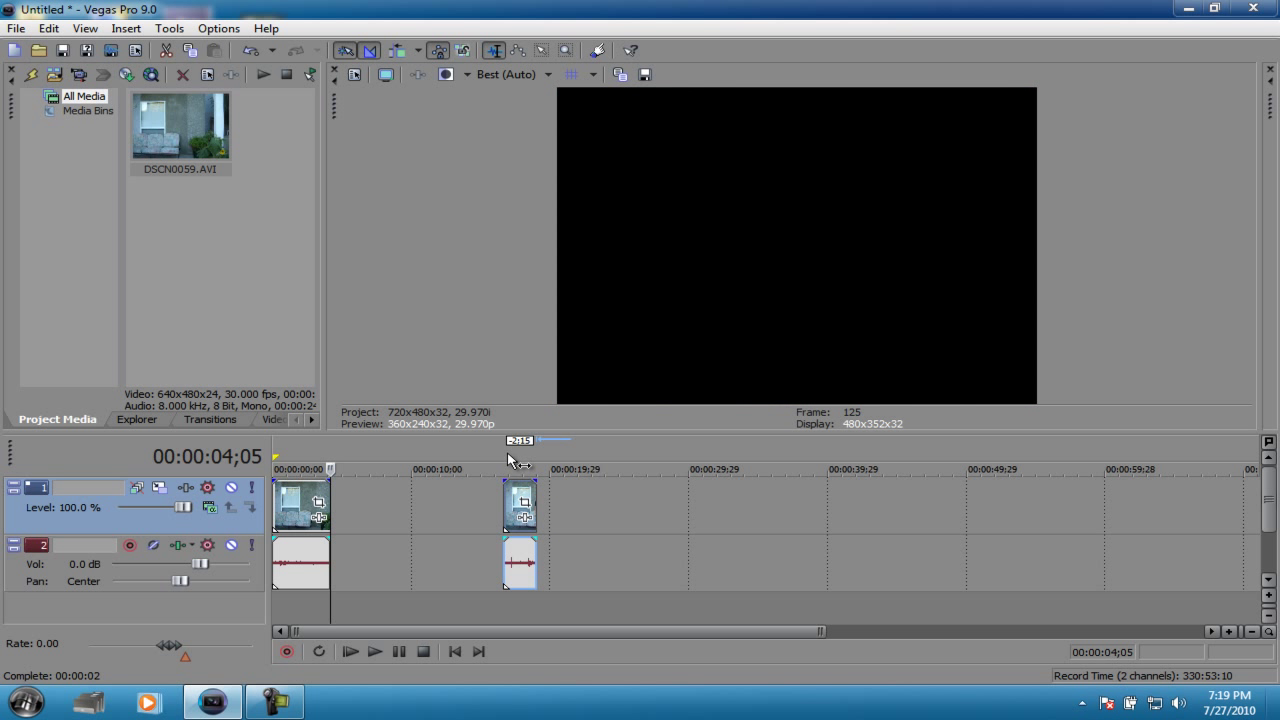
left_click(508, 454)
scroll(508, 454, "up", 3)
key("Right")
key("Right")
key("Right")
key("Right")
key("Right")
key("Right")
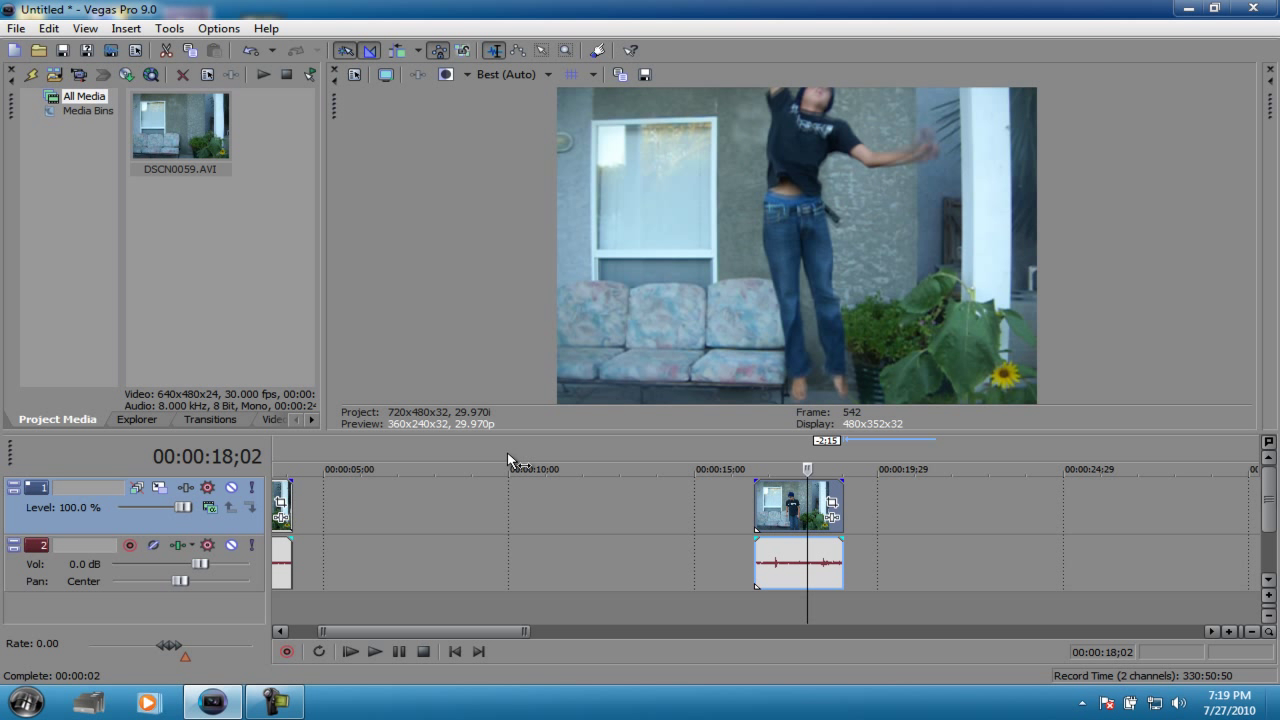
left_click_drag(843, 505, 808, 505)
Ungroup the jump clip from its audio and delete that audio.
left_click(790, 512)
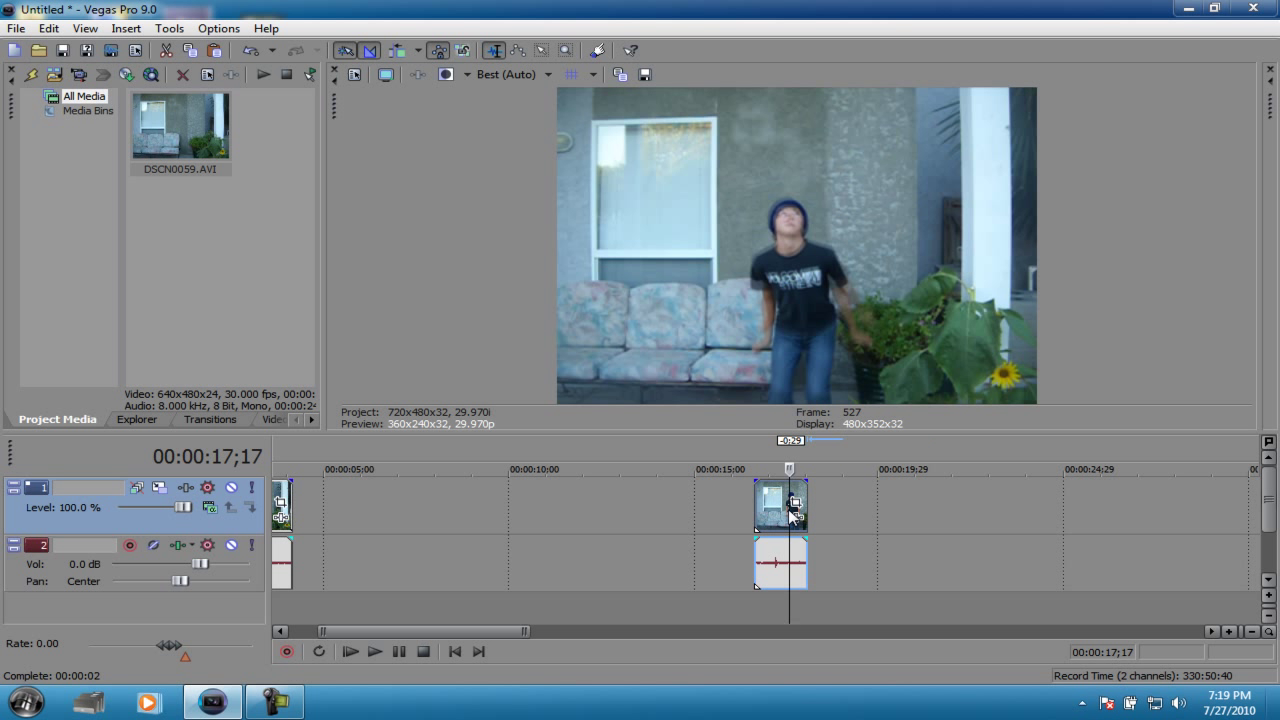
key("u")
left_click_drag(765, 570, 661, 574)
key("Delete")
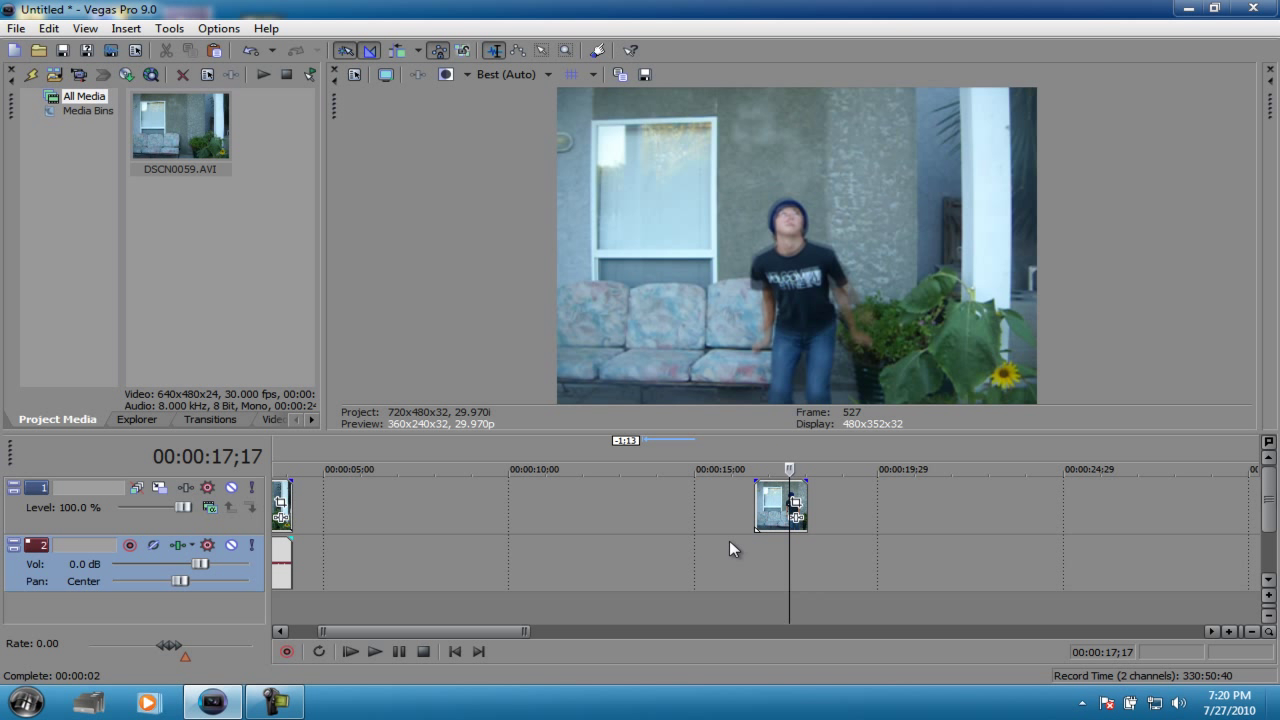
Insert a video track above the existing one and place the jump clip on it at the timeline start.
left_click_drag(770, 520, 260, 520)
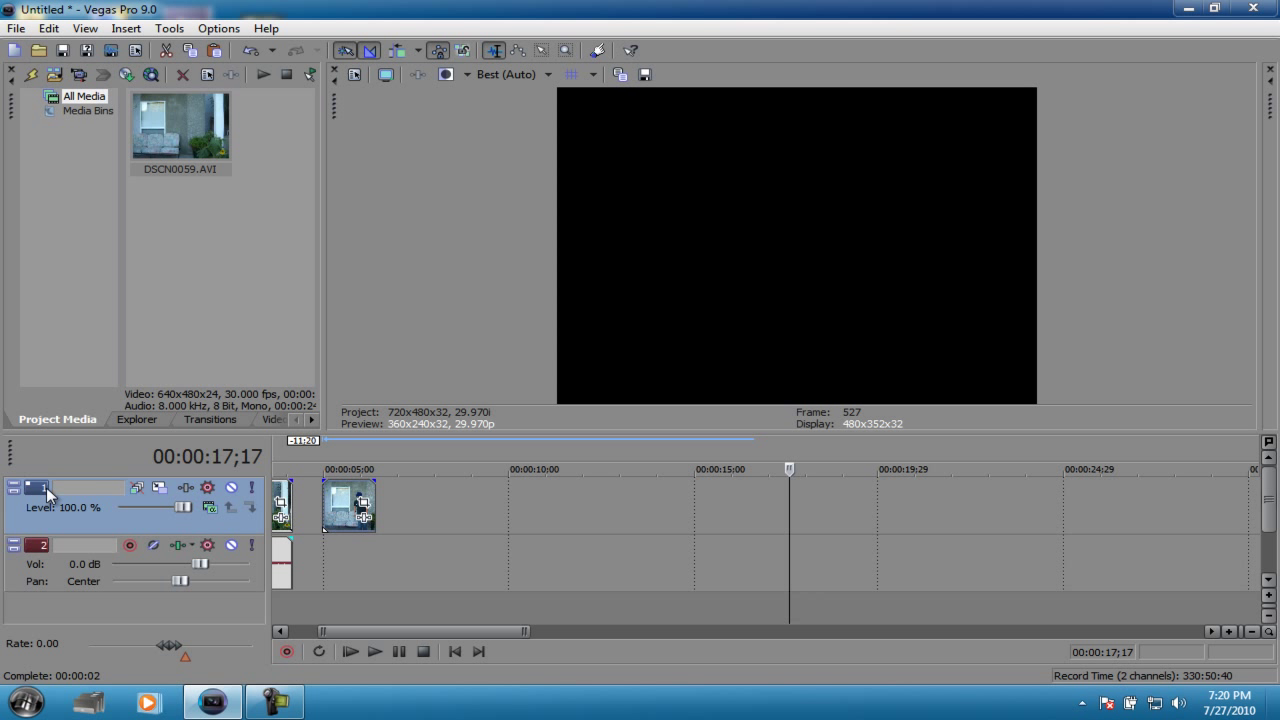
right_click(46, 487)
left_click(117, 297)
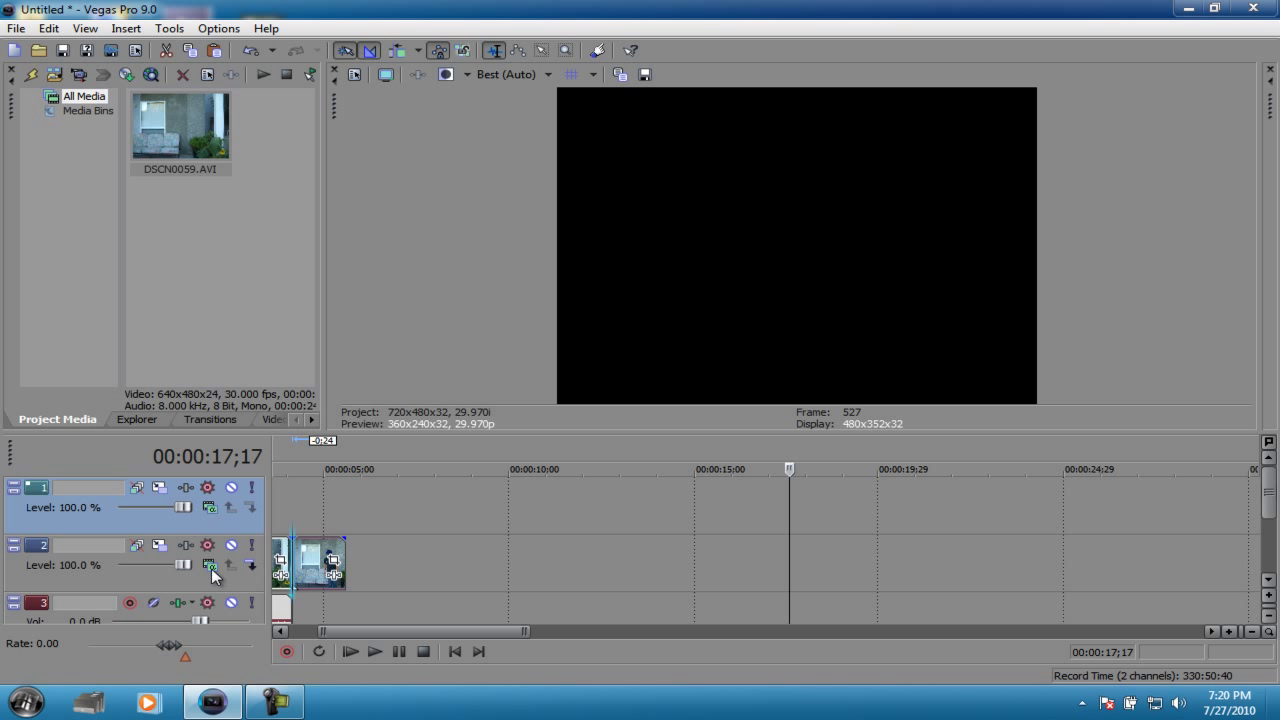
left_click_drag(279, 565, 279, 470)
Play the layered clips from the beginning to check the jump against the empty background.
left_click(277, 456)
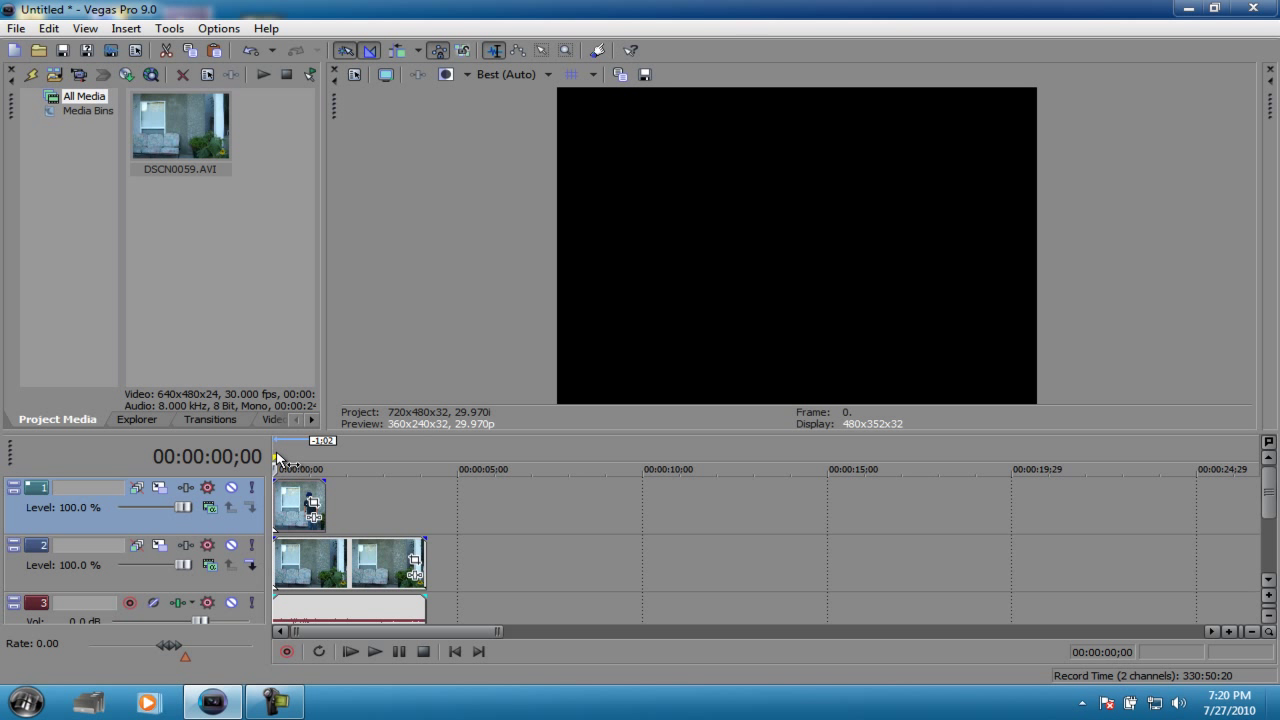
scroll(277, 454, "down", 1)
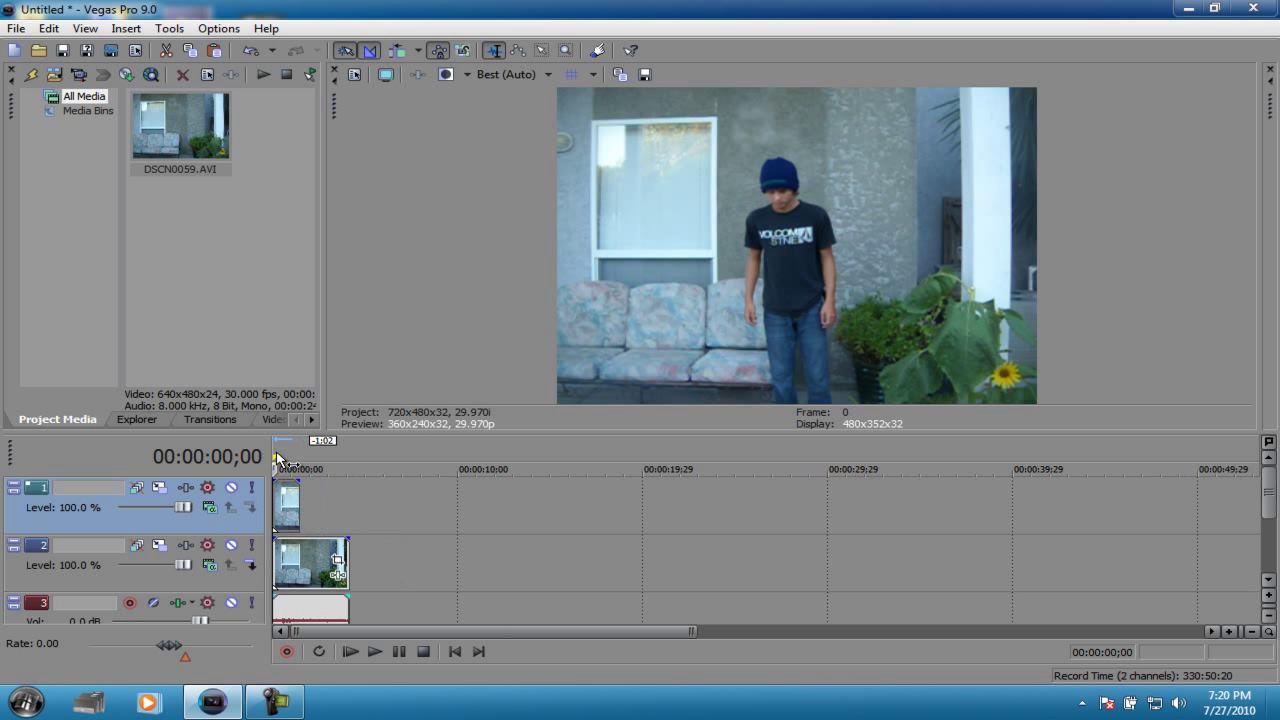
left_click(375, 651)
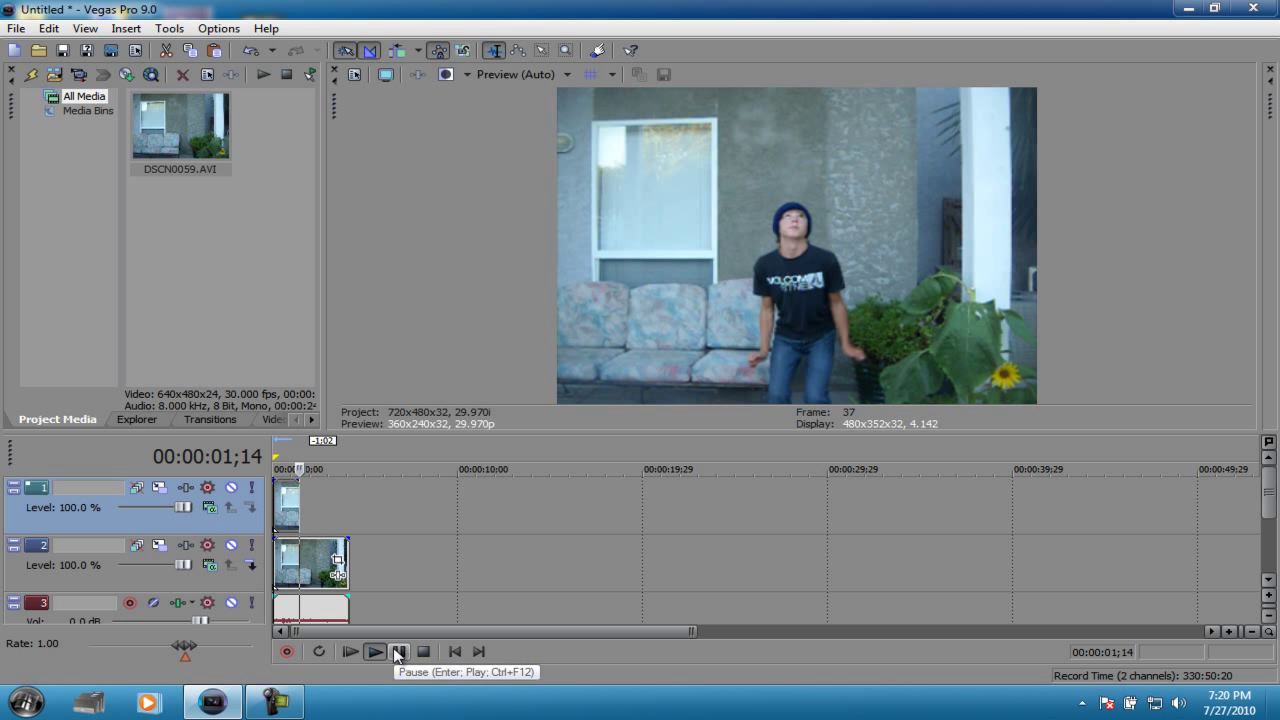
left_click(398, 651)
left_click(452, 650)
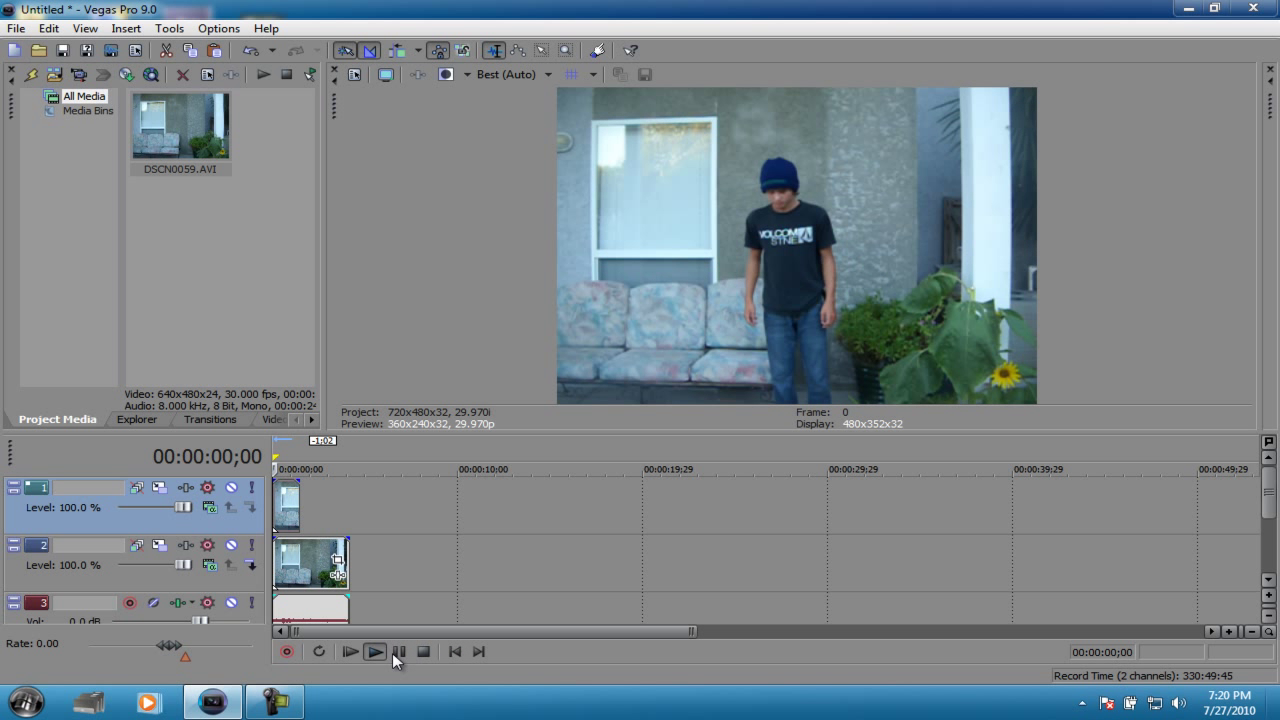
left_click(394, 652)
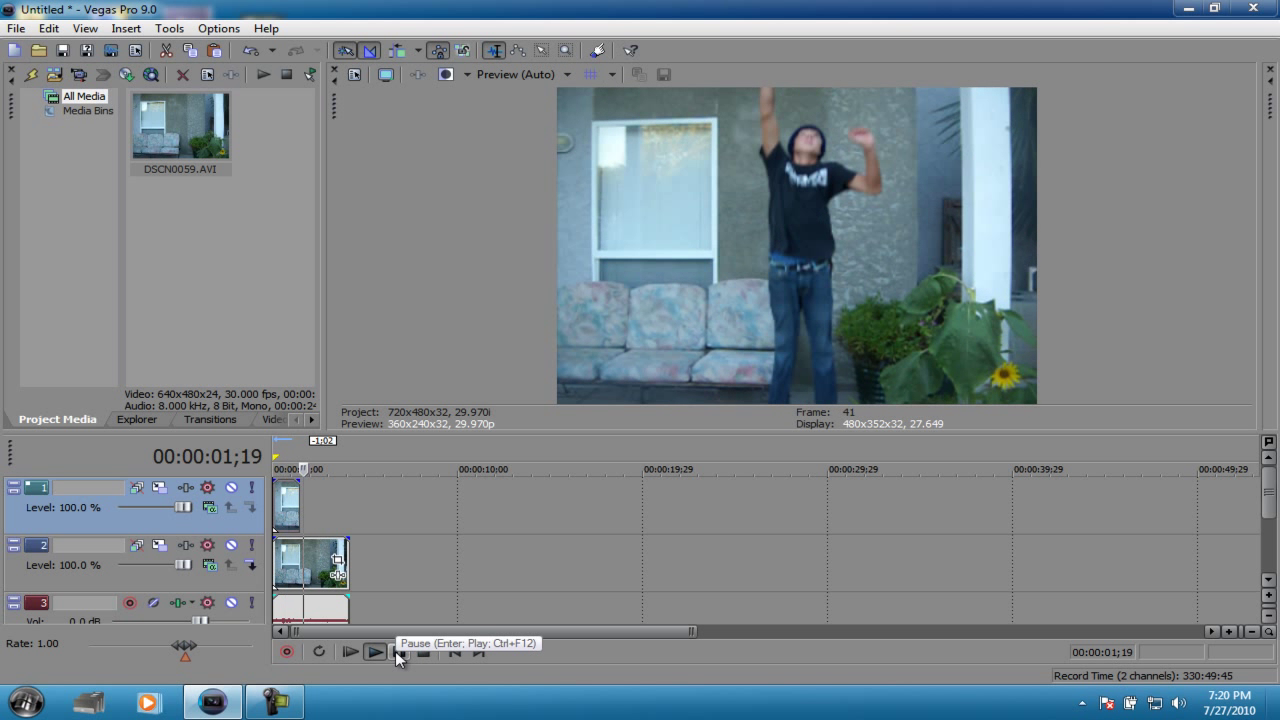
left_click(395, 651)
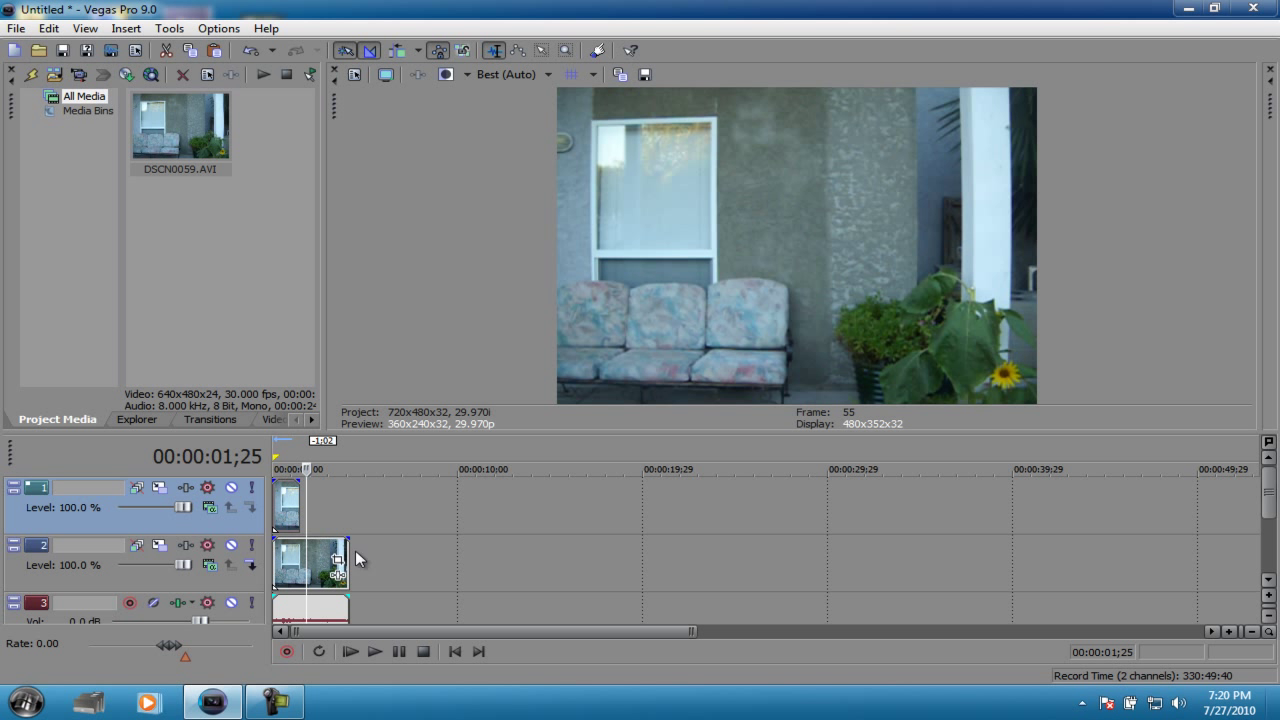
Delete the audio track beneath the two video tracks.
left_click(57, 621)
right_click(57, 621)
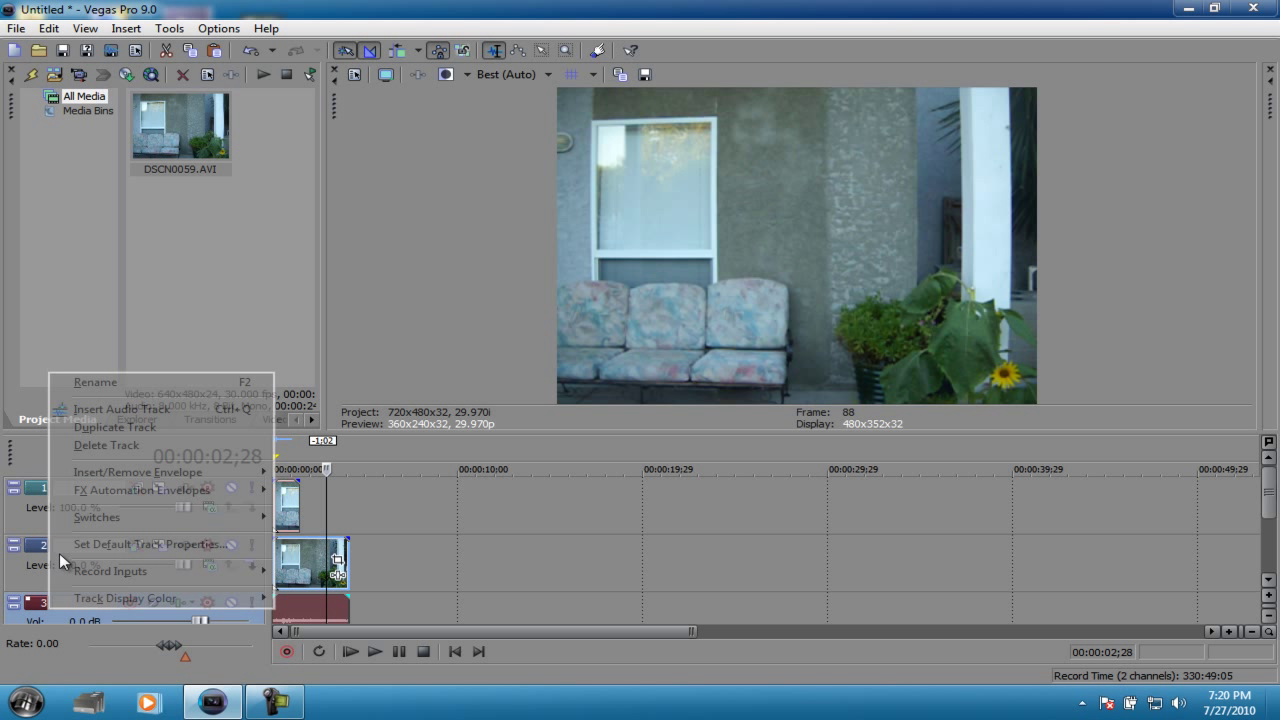
left_click(82, 449)
Play the clips again and set the video preview quality to Preview (Auto).
left_click(352, 652)
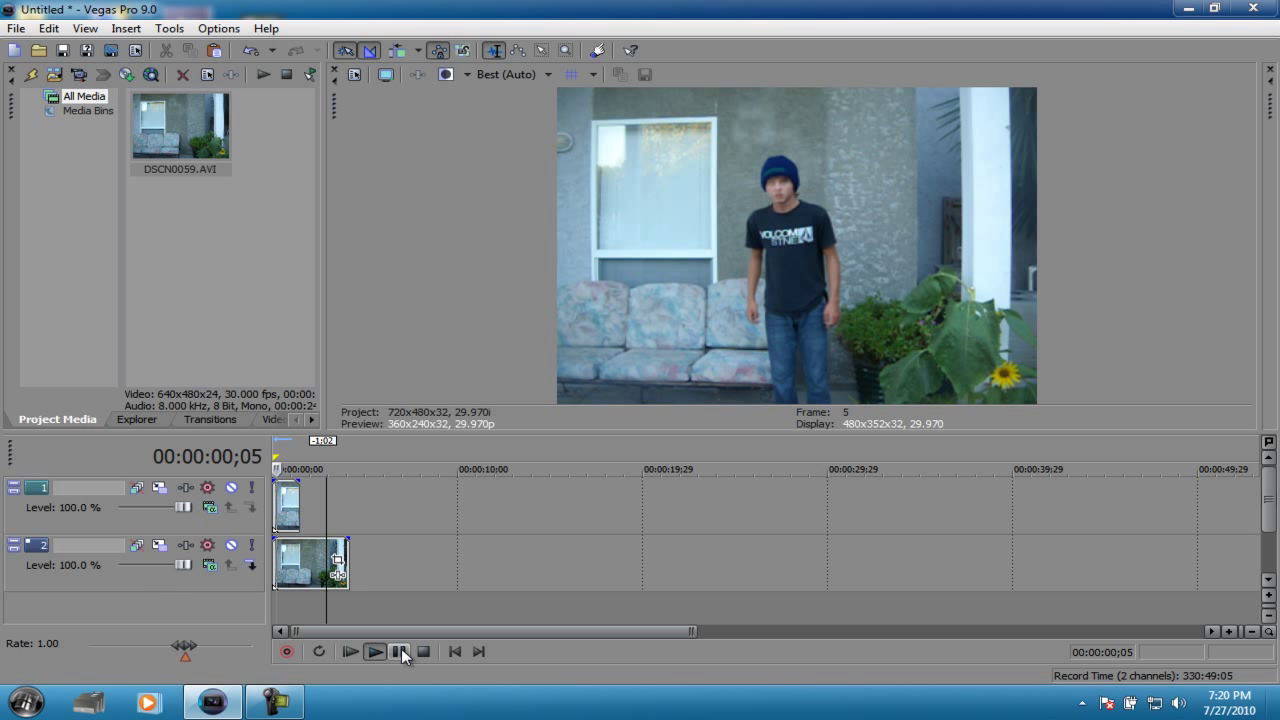
left_click(400, 651)
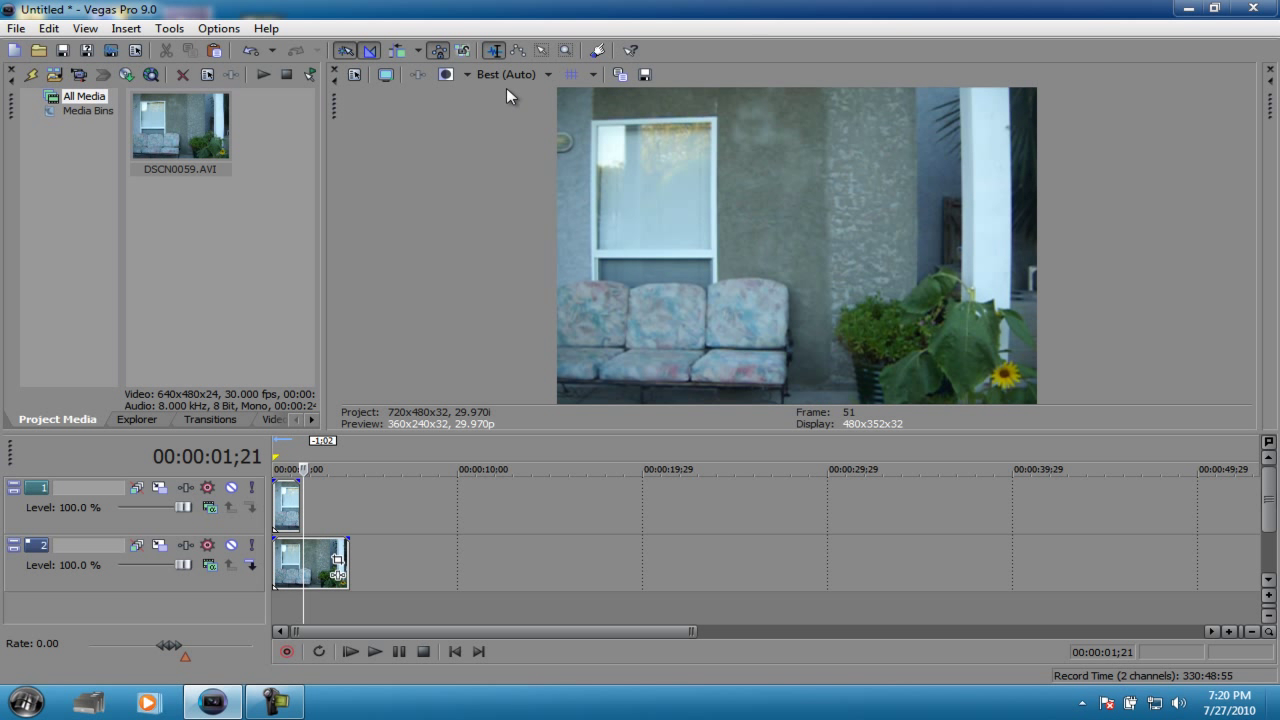
left_click(477, 73)
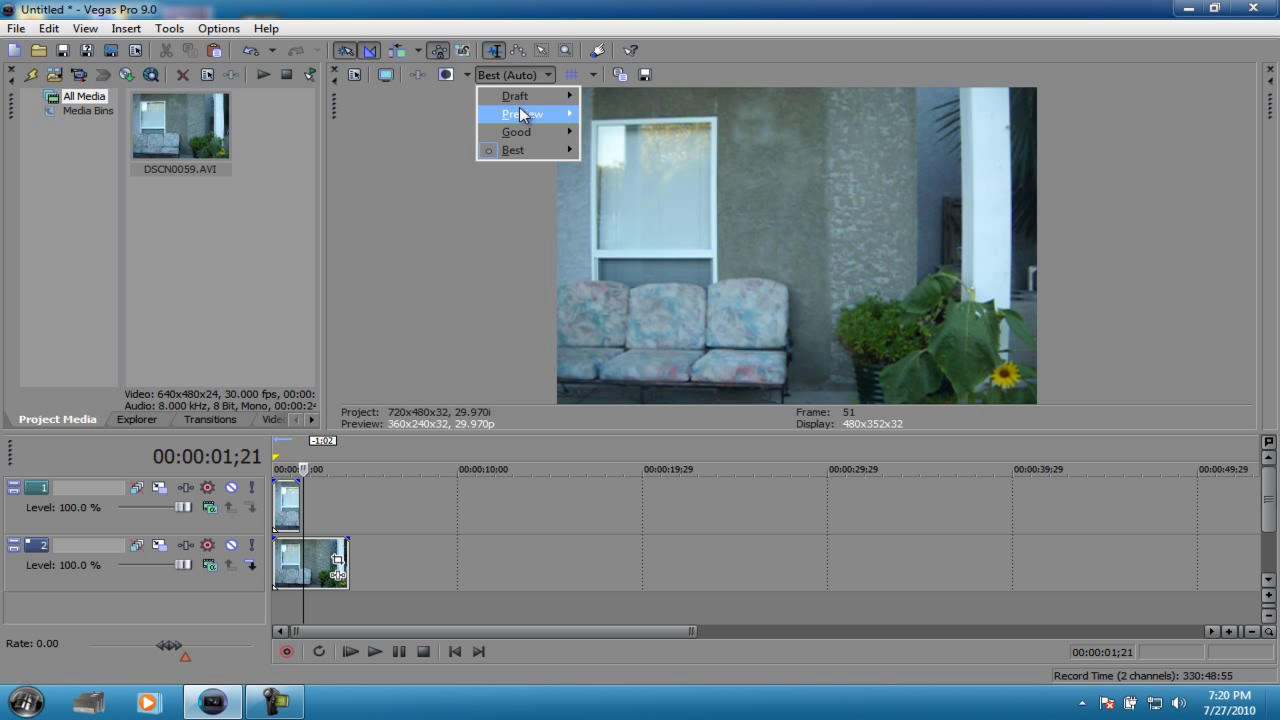
mouse_move(522, 113)
left_click(614, 116)
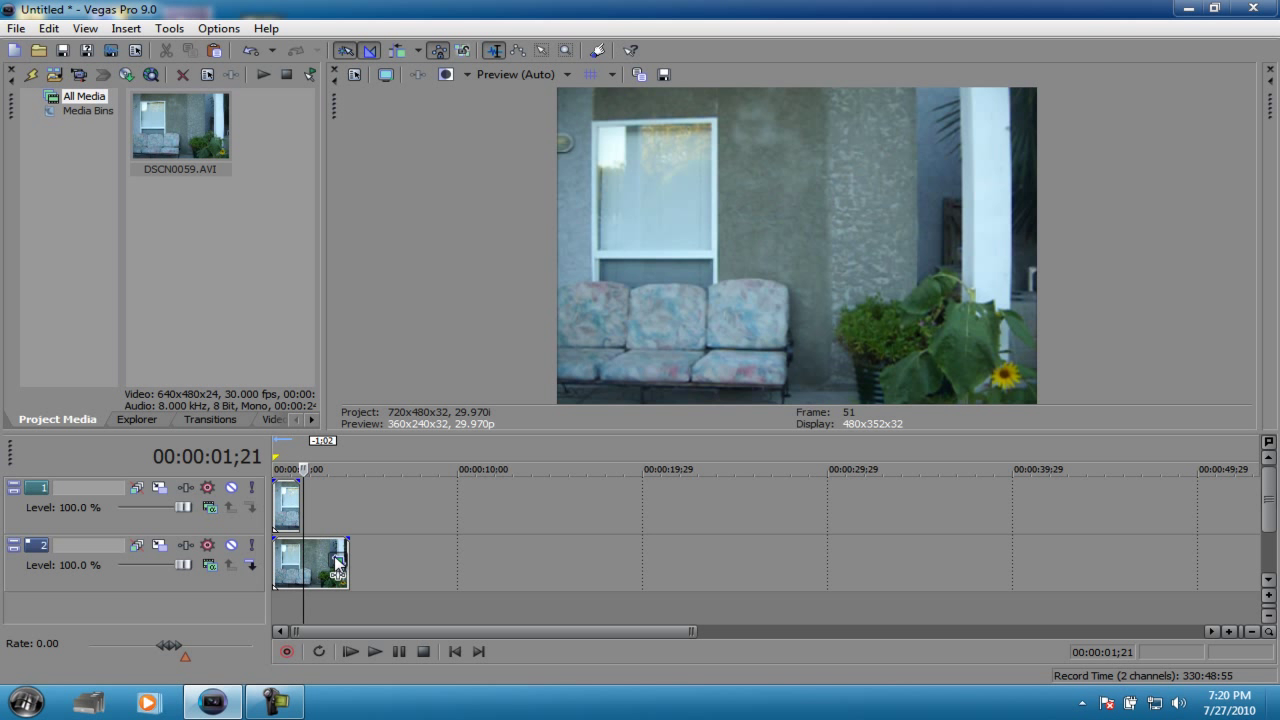
Turn off Maintain aspect ratio in the background clip's Event Pan/Crop settings.
left_click(337, 560)
left_click(246, 402)
left_click(248, 426)
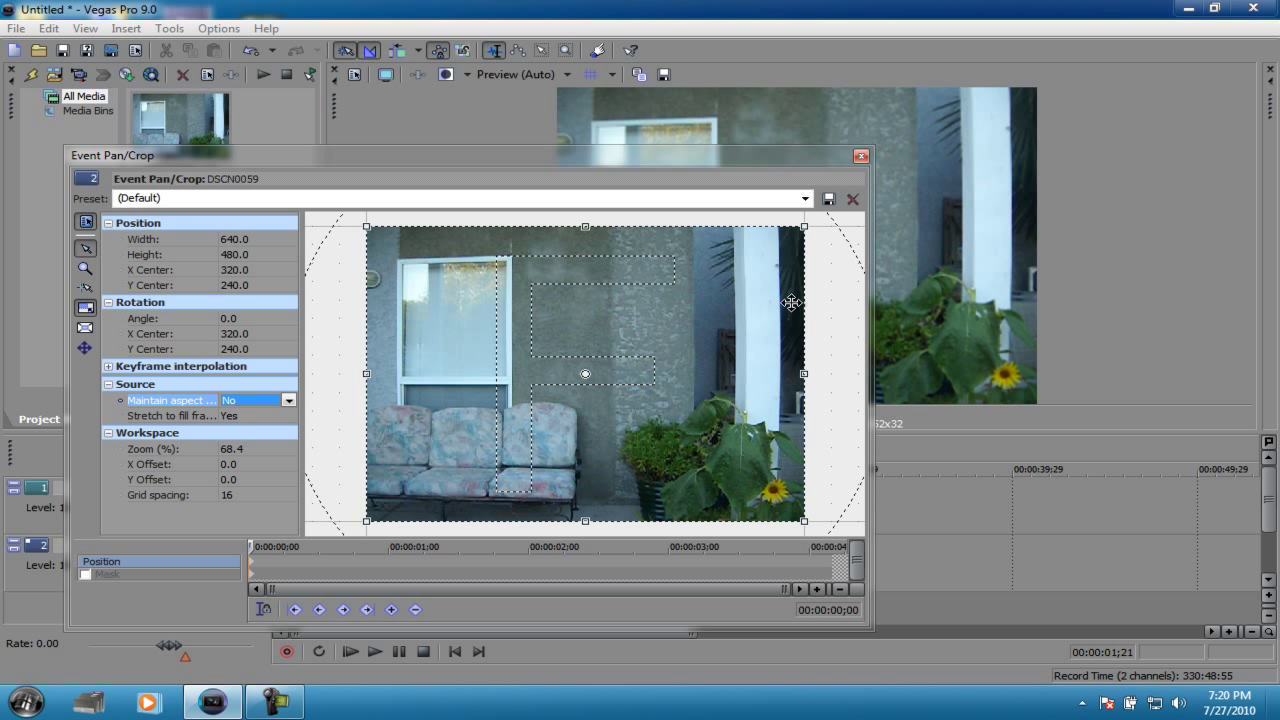
left_click(860, 156)
Set Maintain aspect ratio to No in Event Pan/Crop for the jump clip on track 1.
left_click(313, 500)
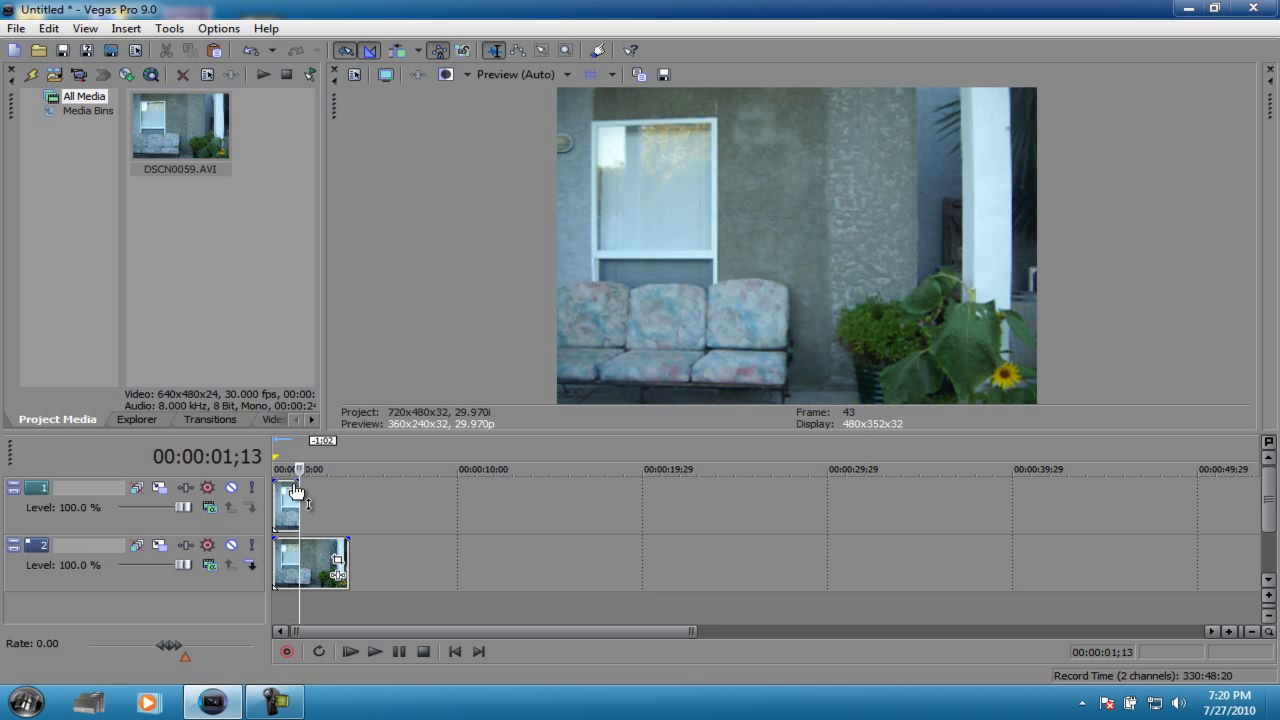
scroll(296, 492, "up", 3)
left_click(364, 501)
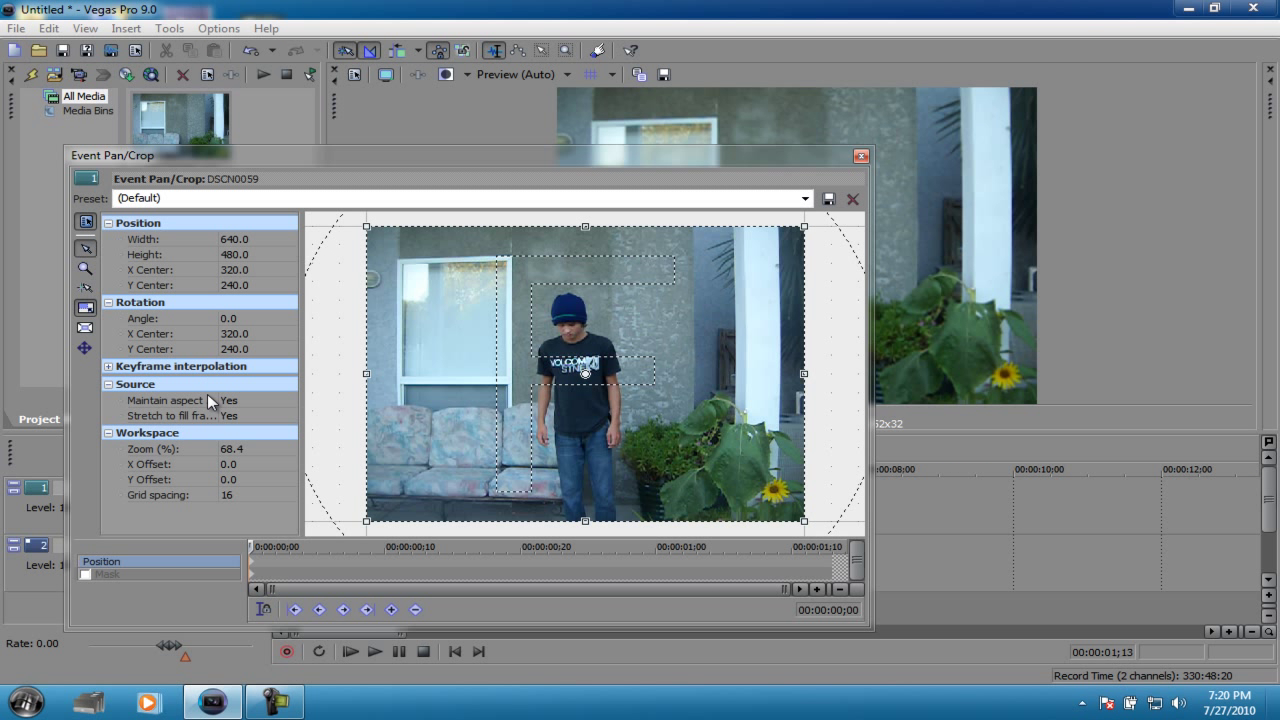
left_click(263, 400)
left_click(258, 425)
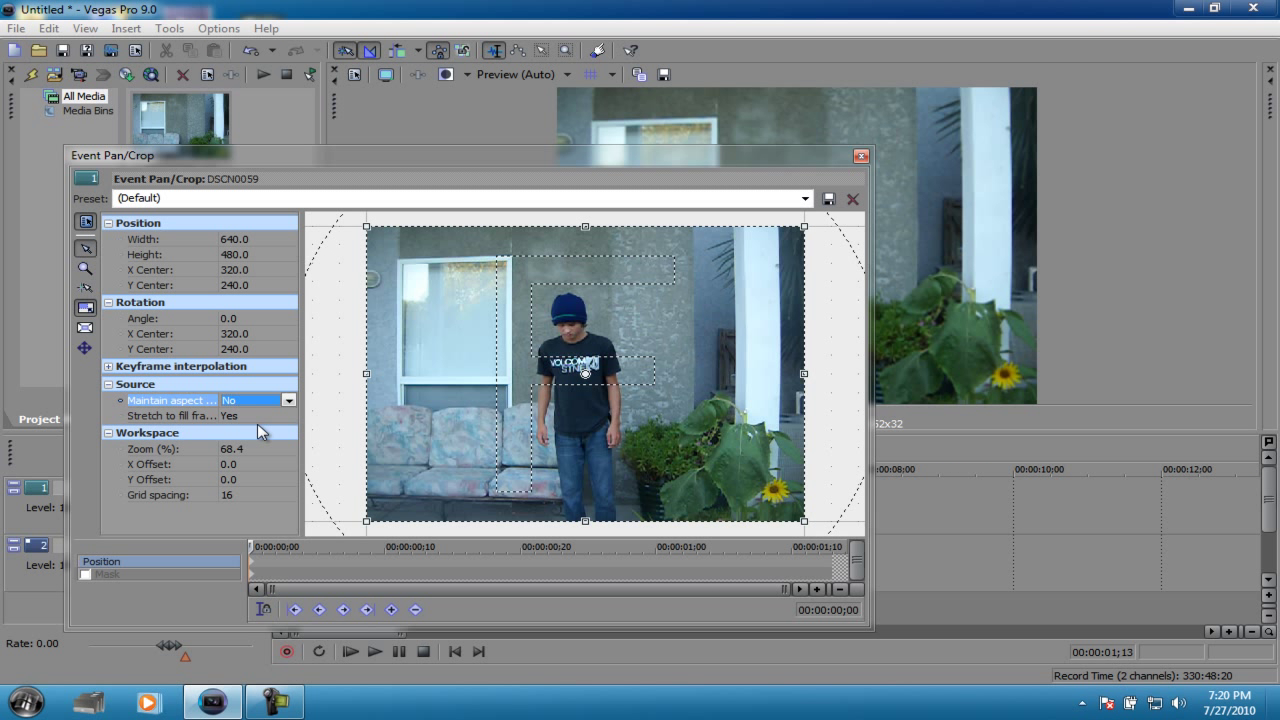
left_click(860, 156)
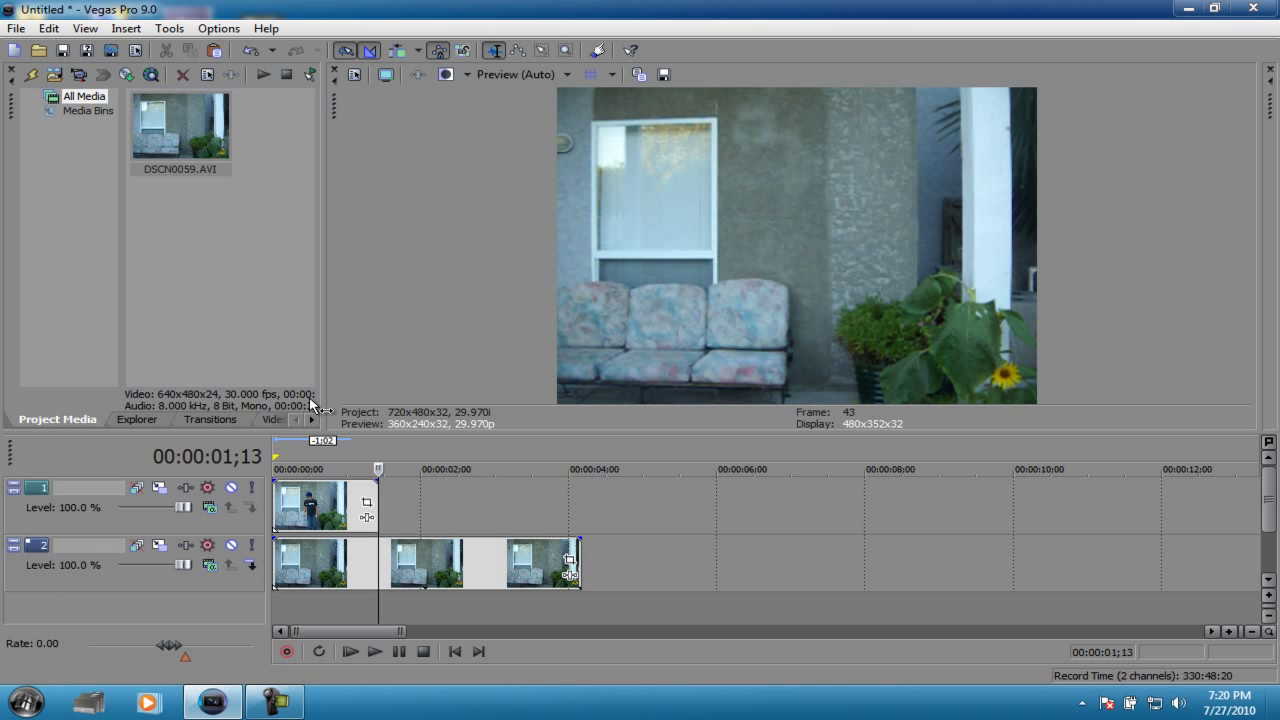
Go to the mid-air frame at 00:00:01;12 and save a snapshot of it to the Desktop as Image1.png.
left_click(316, 450)
key("space")
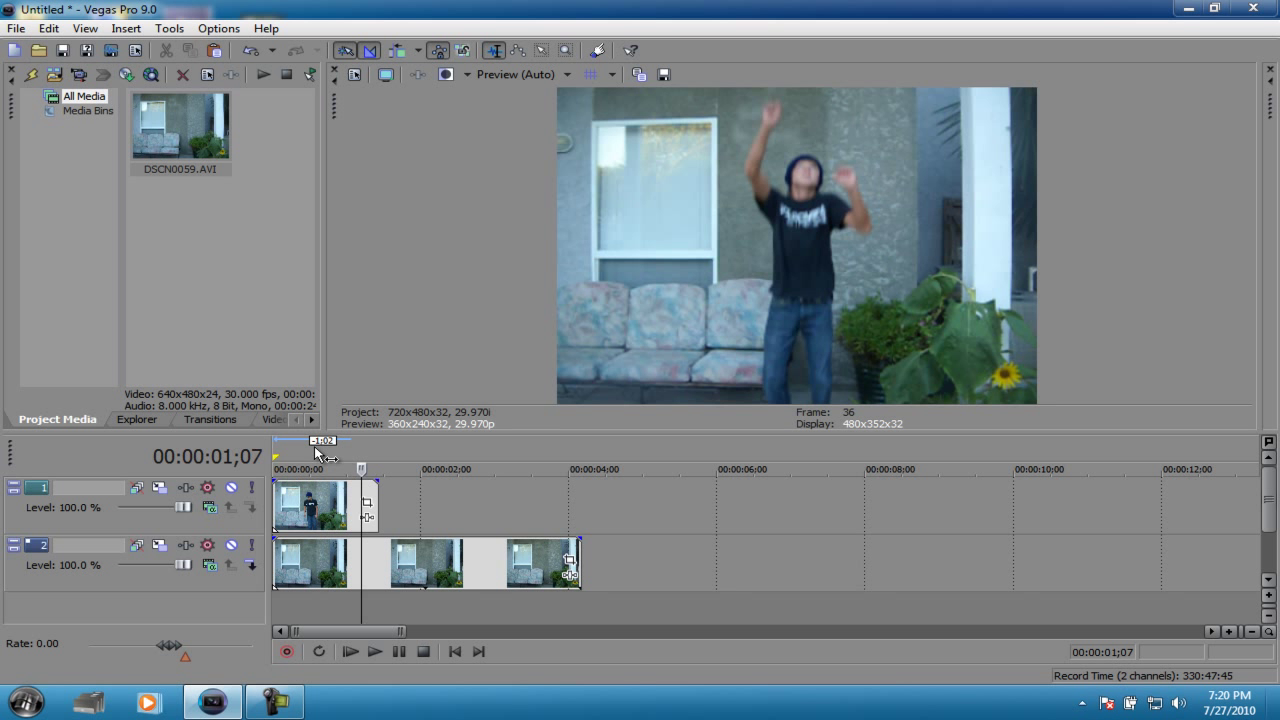
key("Left")
key("Left")
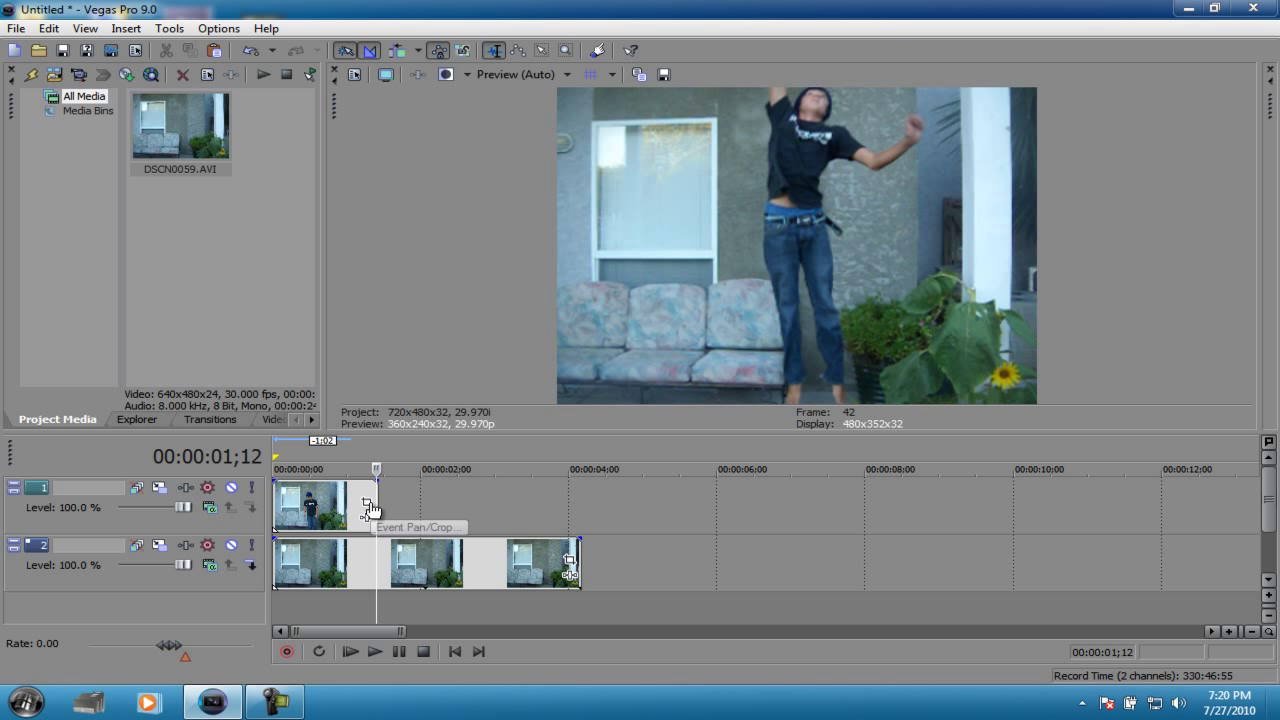
left_click(665, 75)
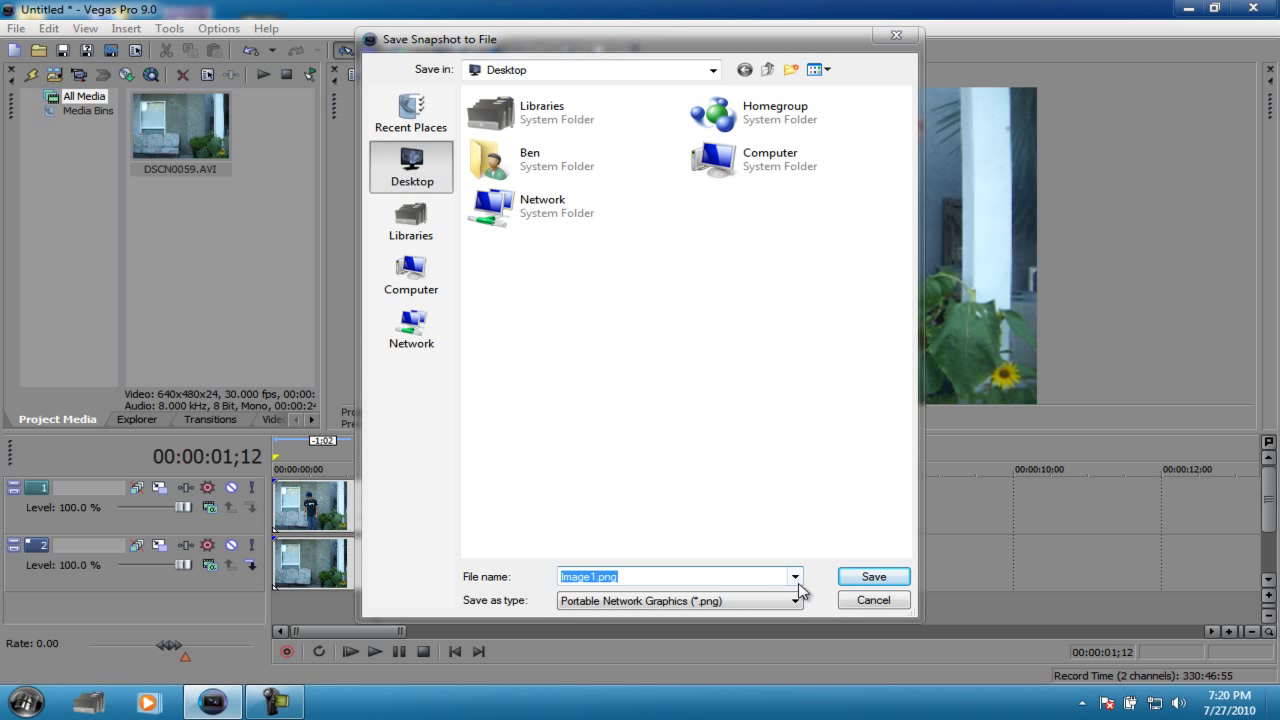
left_click(874, 580)
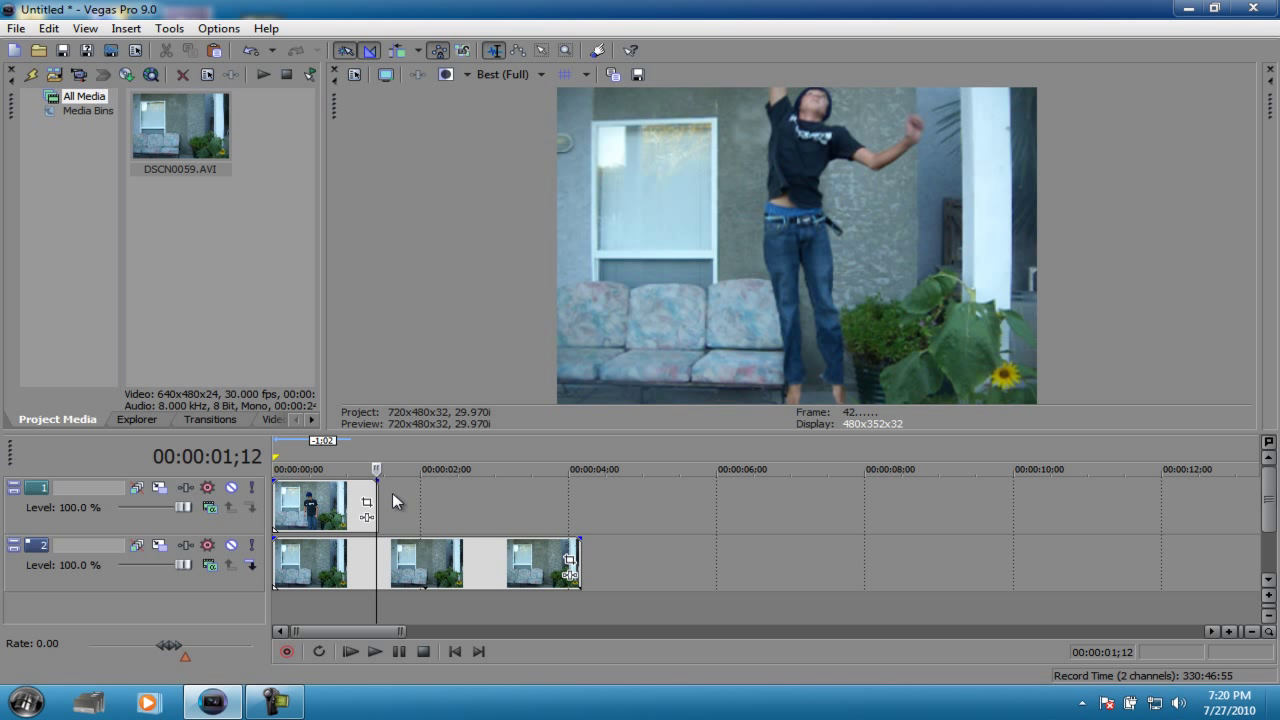
Place the Image1.png still directly after the jump clip on track 1 and trim it to three frames.
left_click_drag(378, 492, 382, 493)
scroll(376, 453, "up", 5)
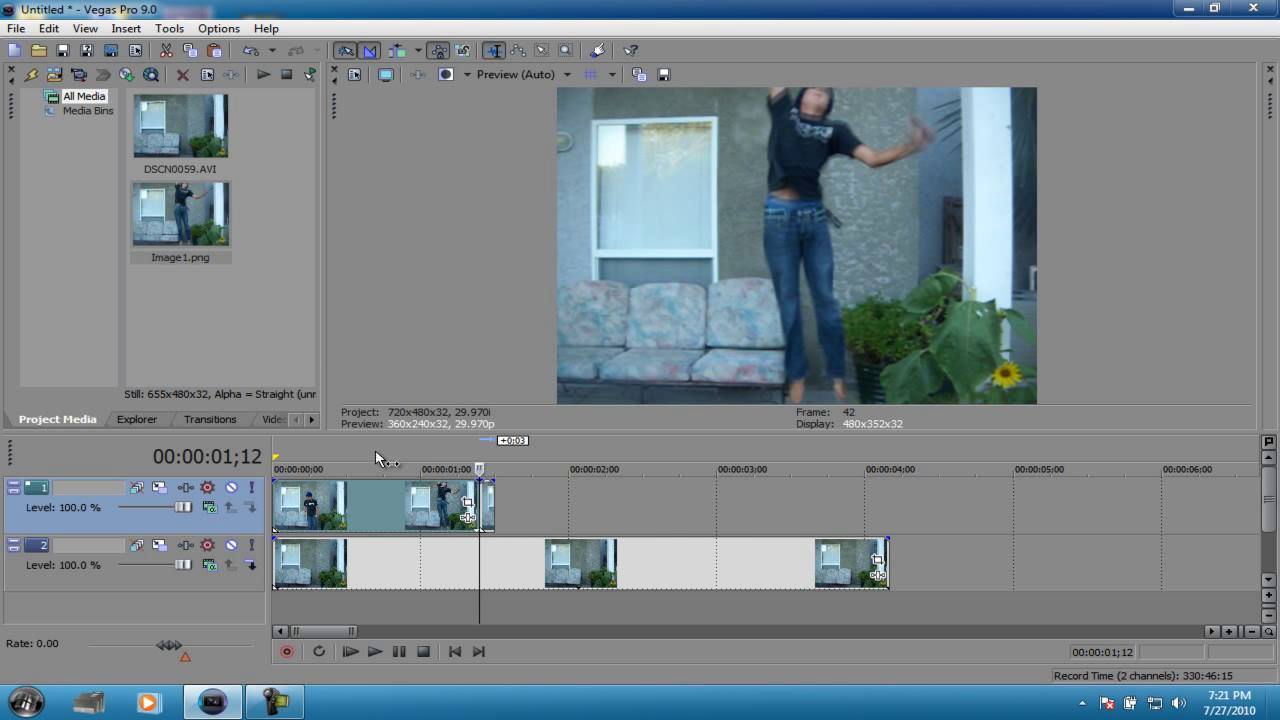
scroll(375, 449, "up", 4)
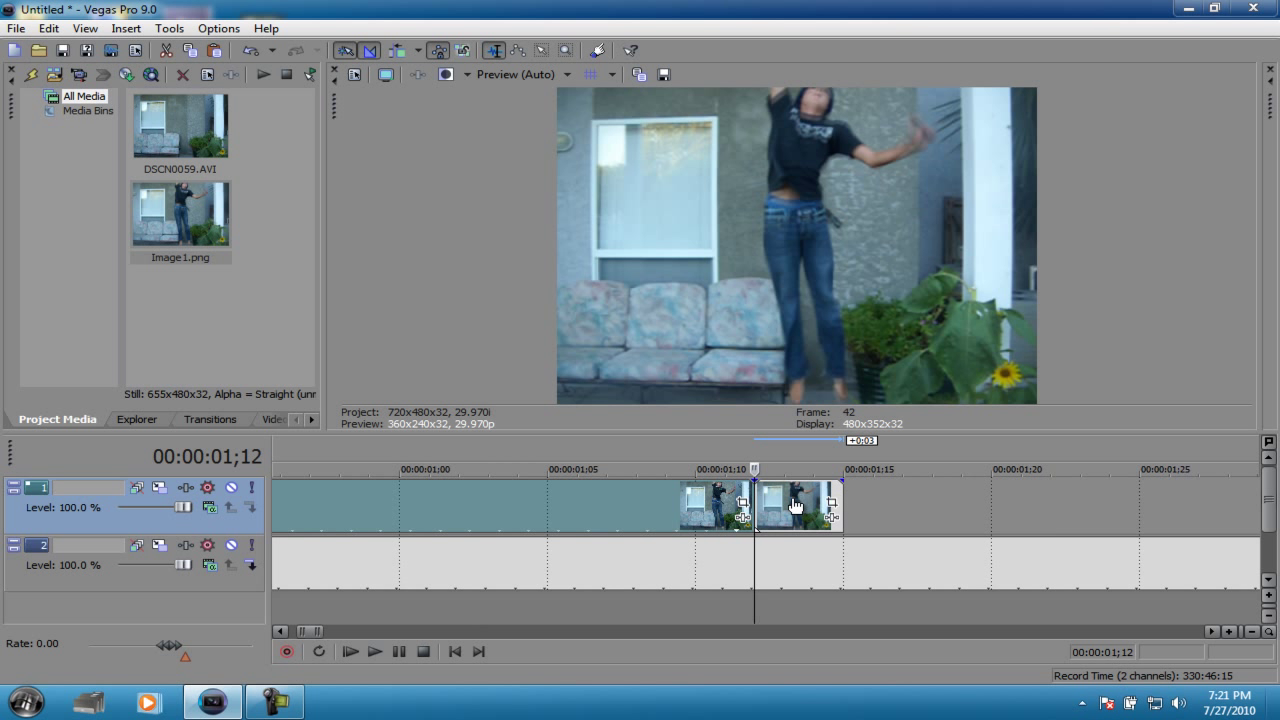
Enable Mask in the still's Event Pan/Crop and trace the jumper from the raised arm down the body to the first foot.
left_click(830, 501)
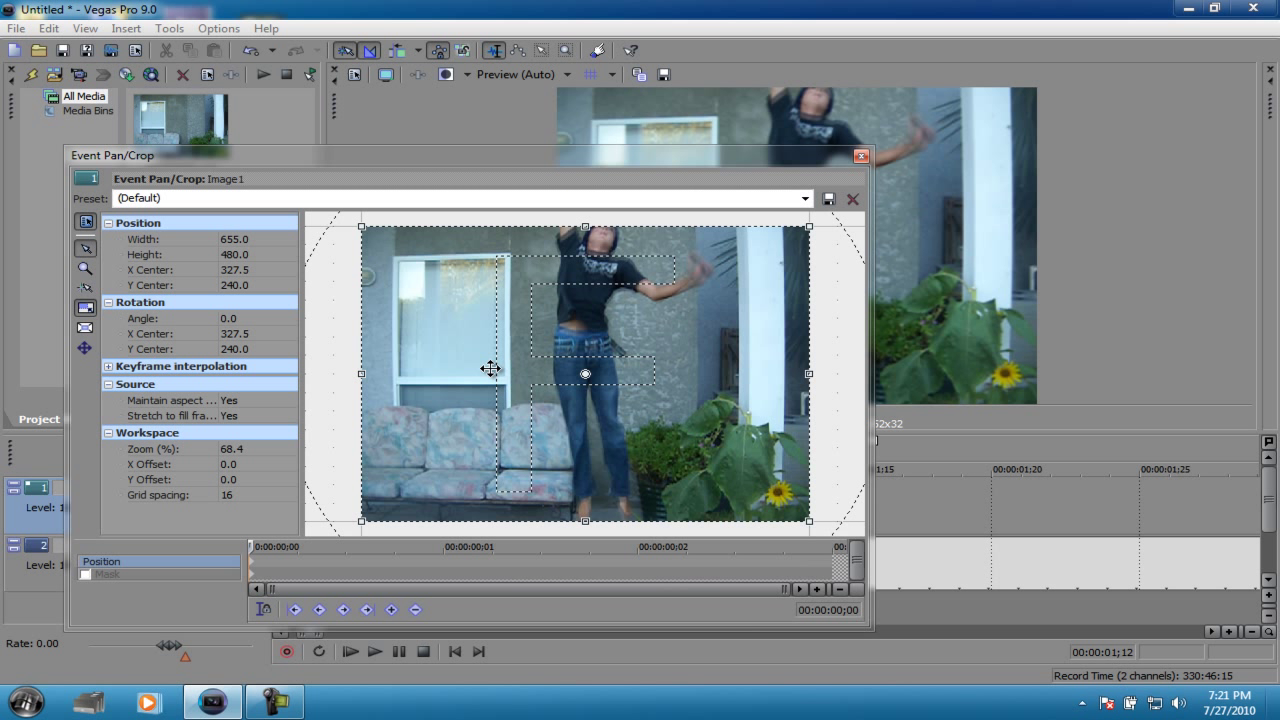
left_click(85, 575)
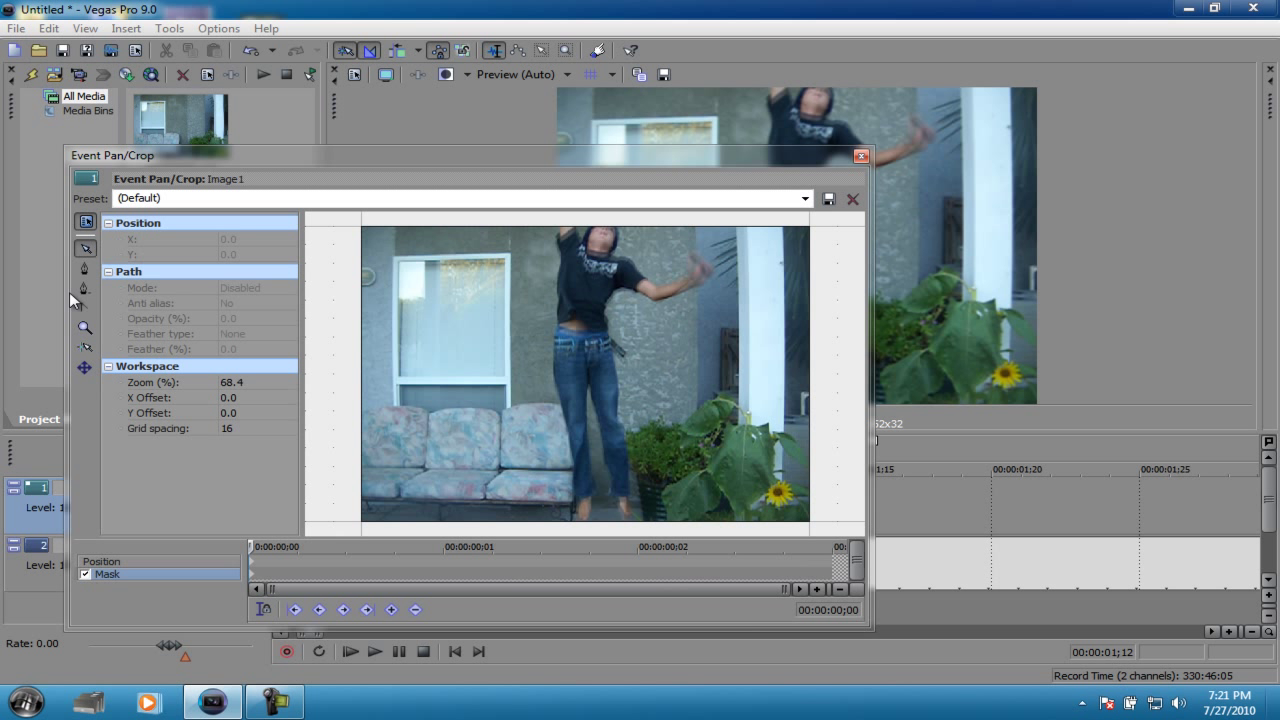
left_click(557, 224)
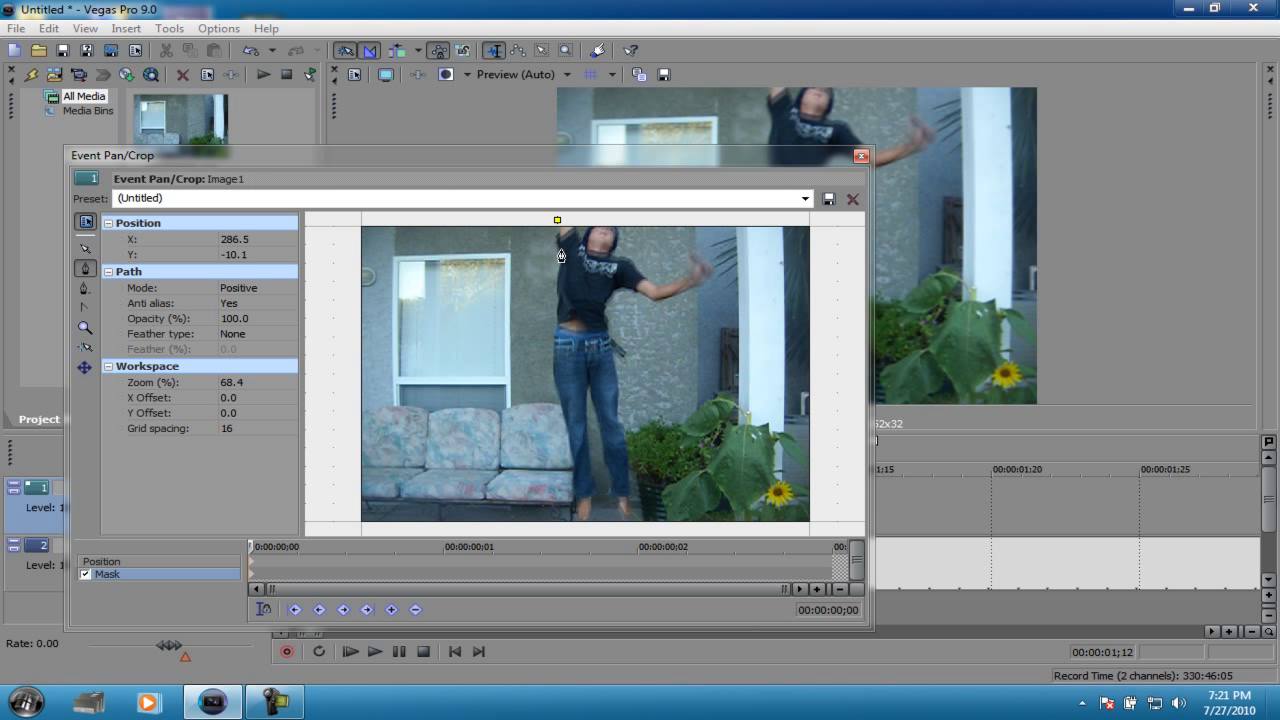
left_click(561, 256)
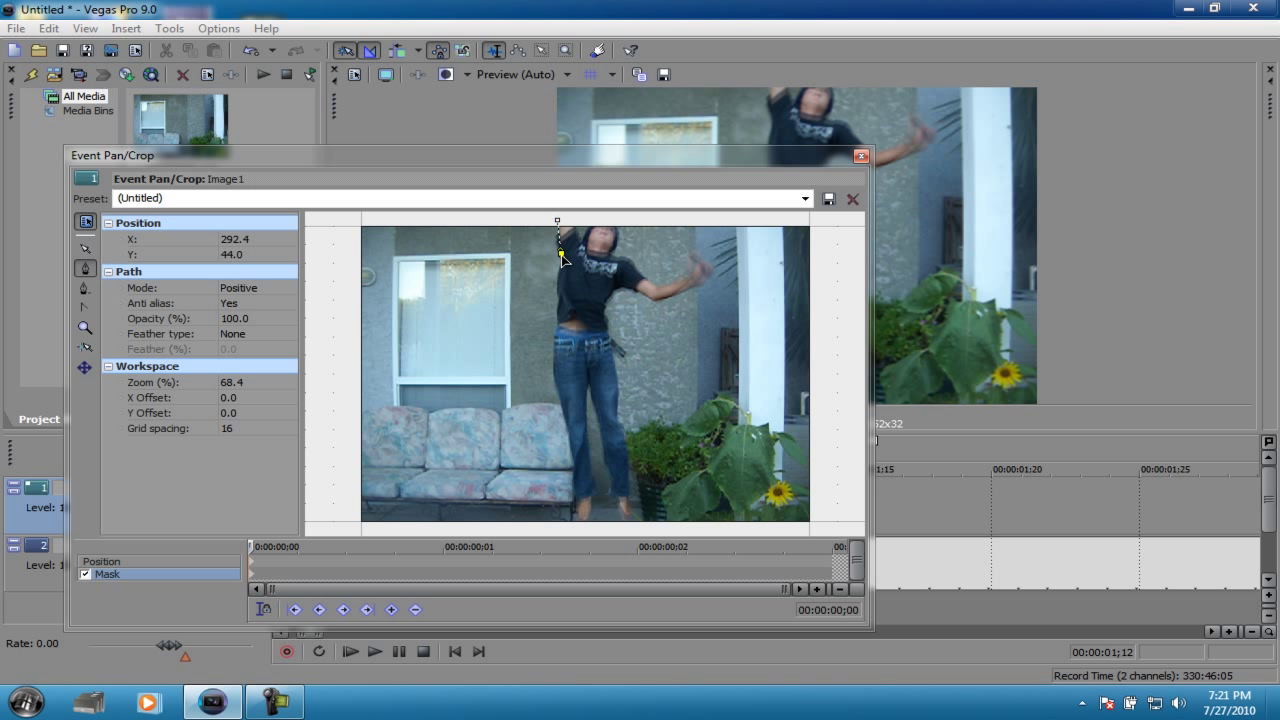
left_click(557, 340)
left_click_drag(552, 375, 552, 422)
left_click(576, 489)
left_click(595, 502)
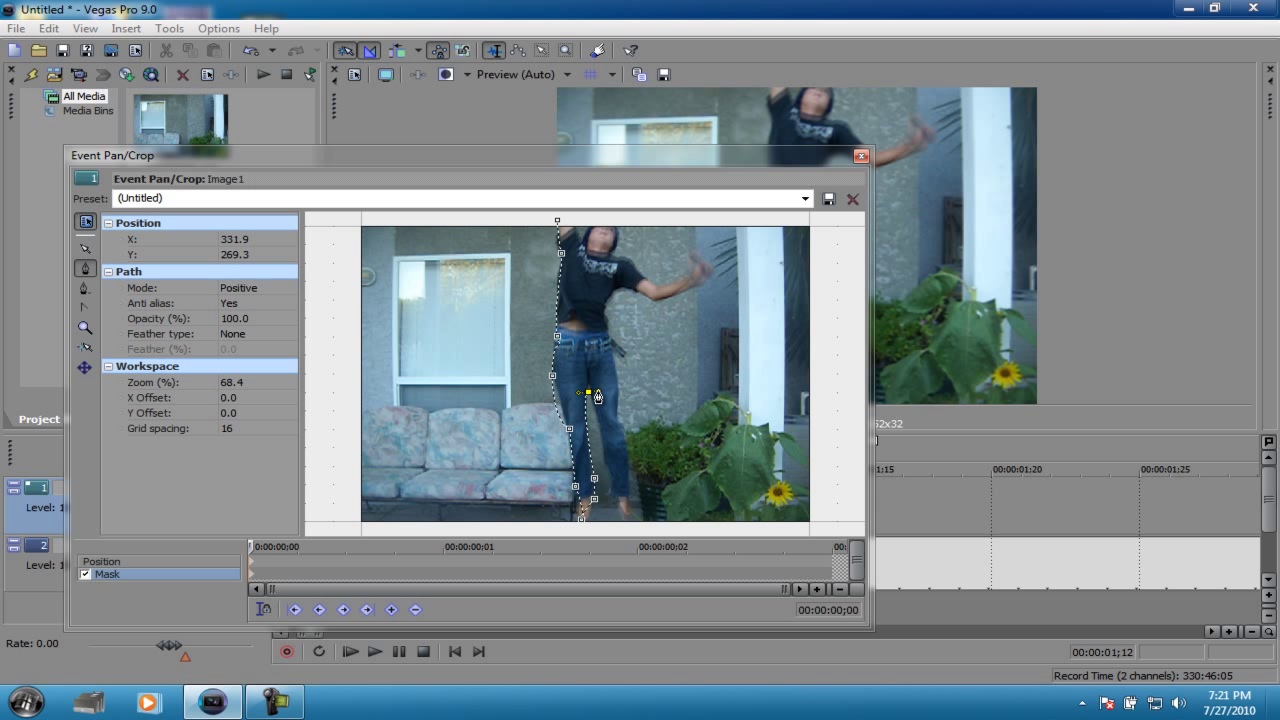
Complete the mask path around the second leg, outstretched arm and head, then close it at its starting point.
left_click(608, 468)
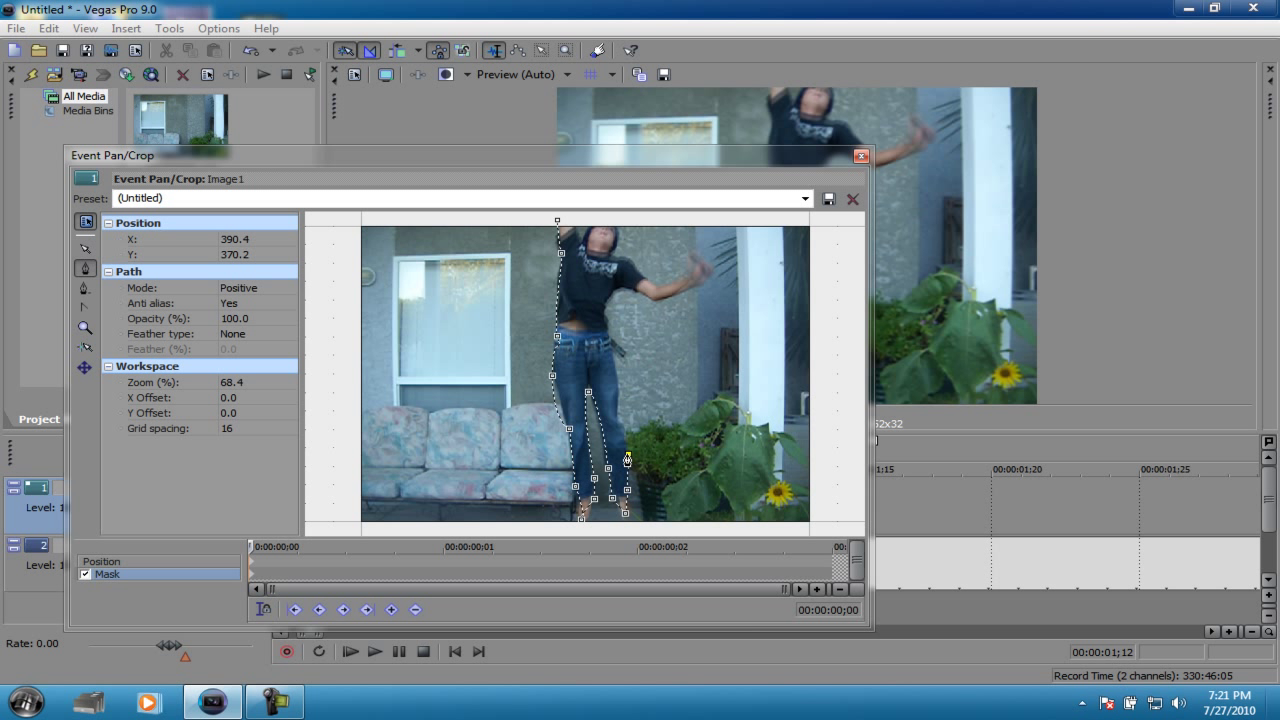
left_click(617, 385)
left_click(689, 288)
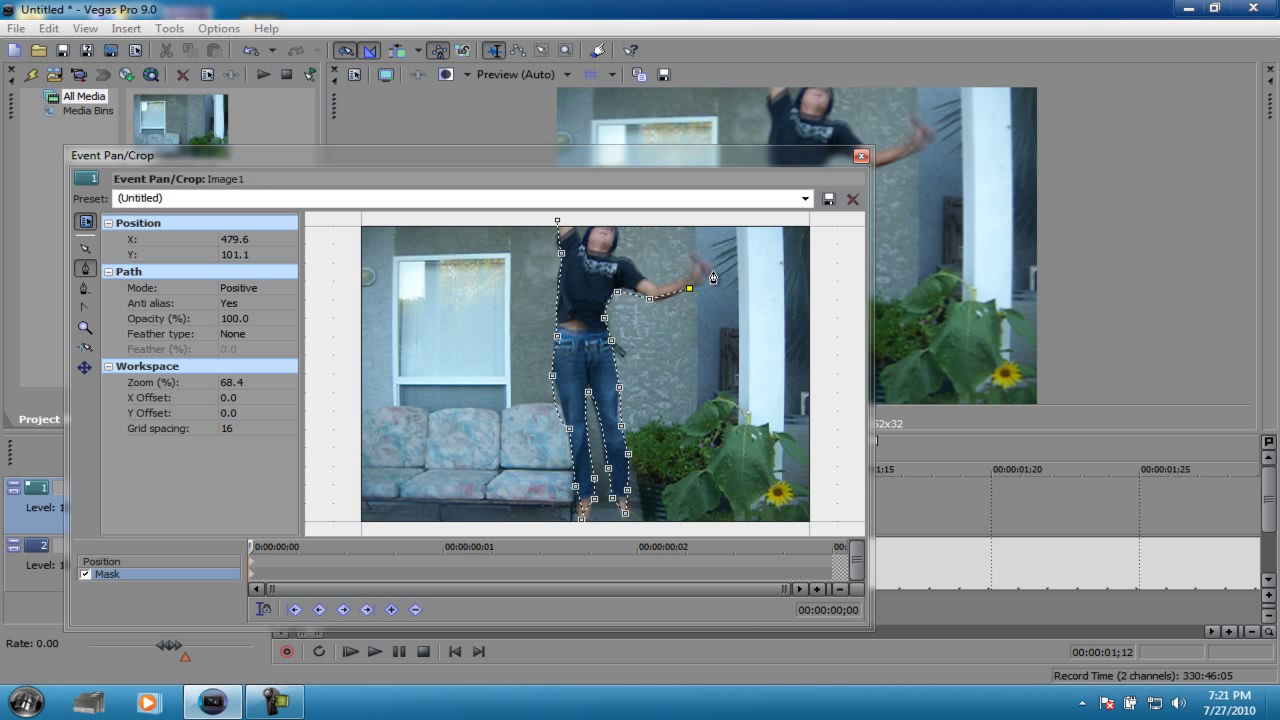
left_click(714, 271)
left_click(701, 263)
left_click(644, 275)
left_click(620, 221)
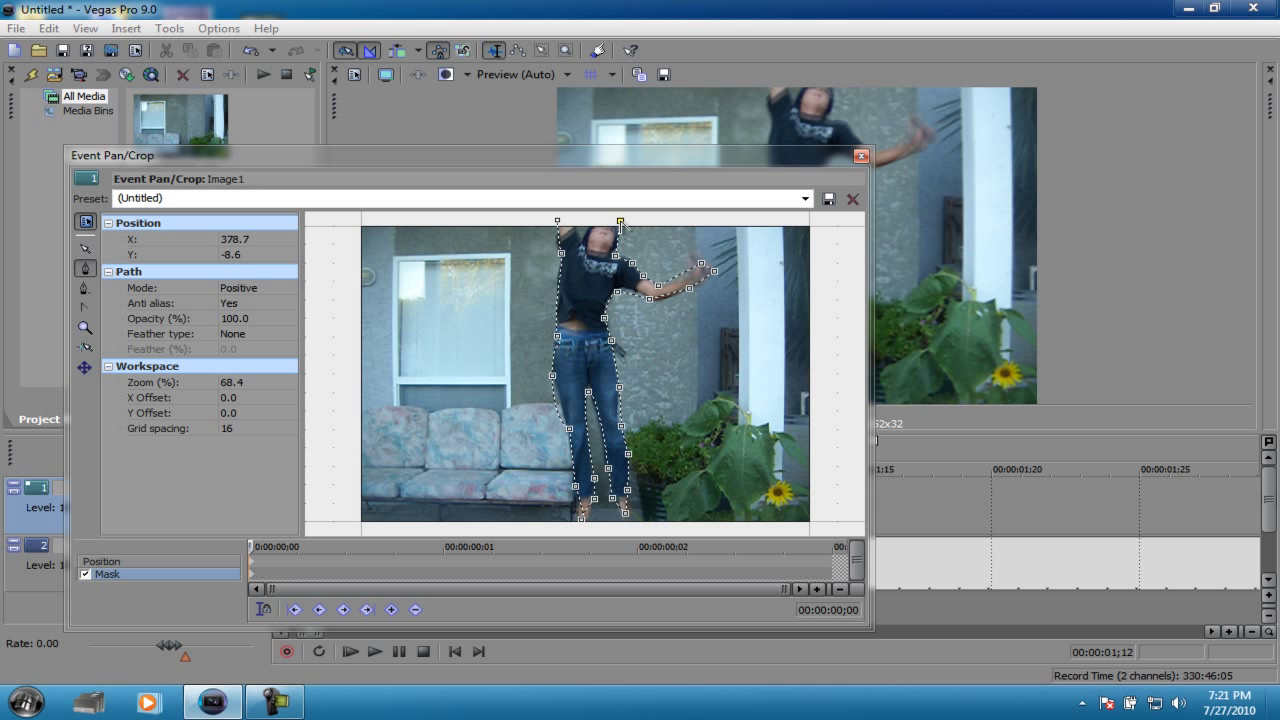
left_click(575, 219)
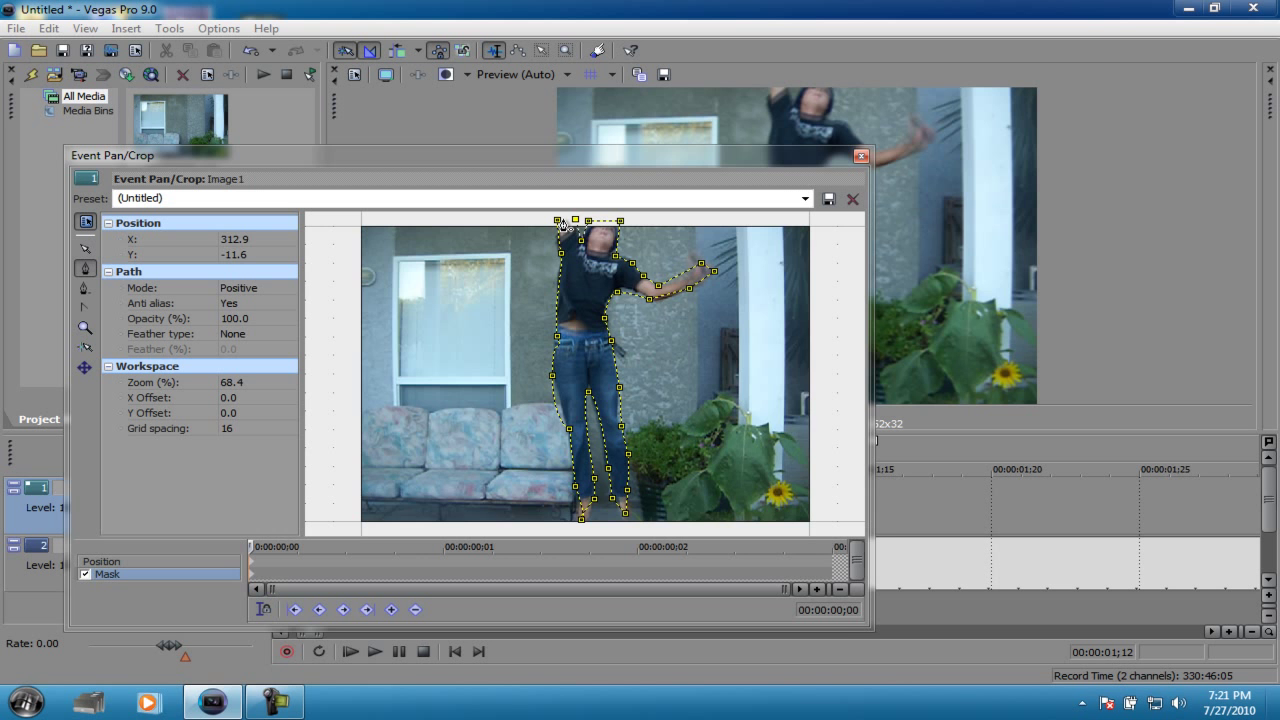
left_click(557, 220)
left_click_drag(775, 165, 728, 232)
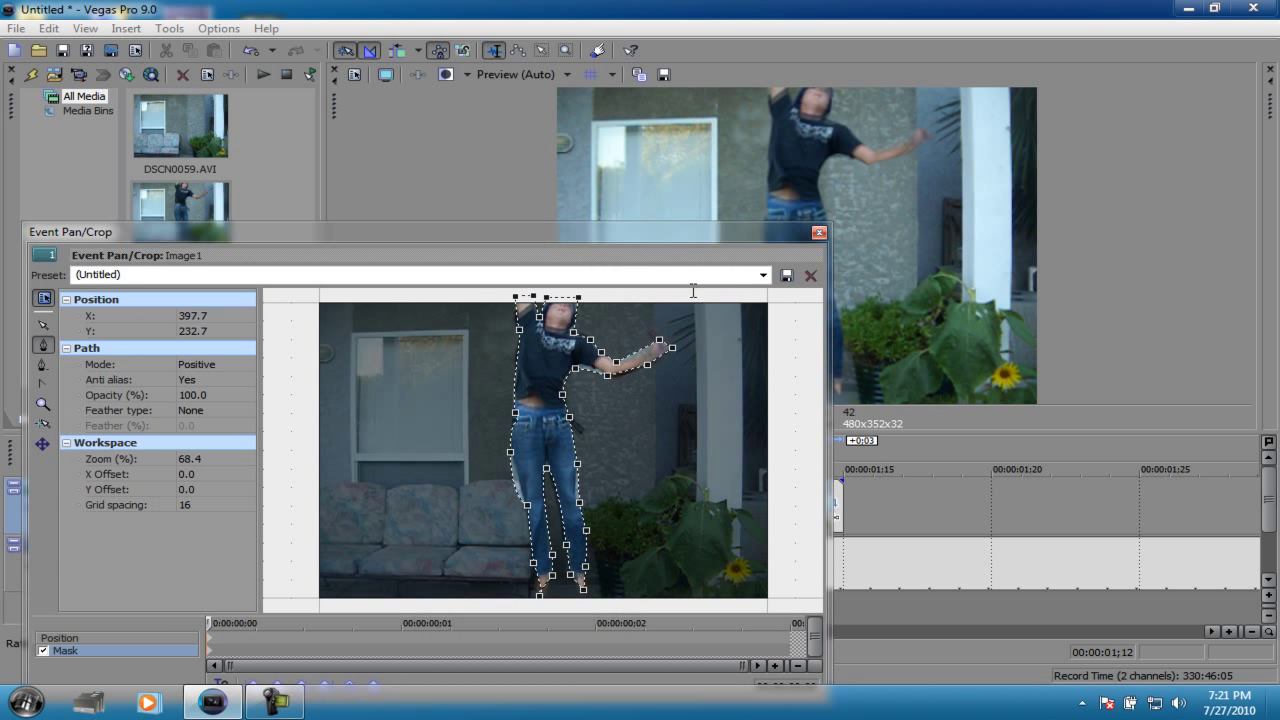
left_click(819, 233)
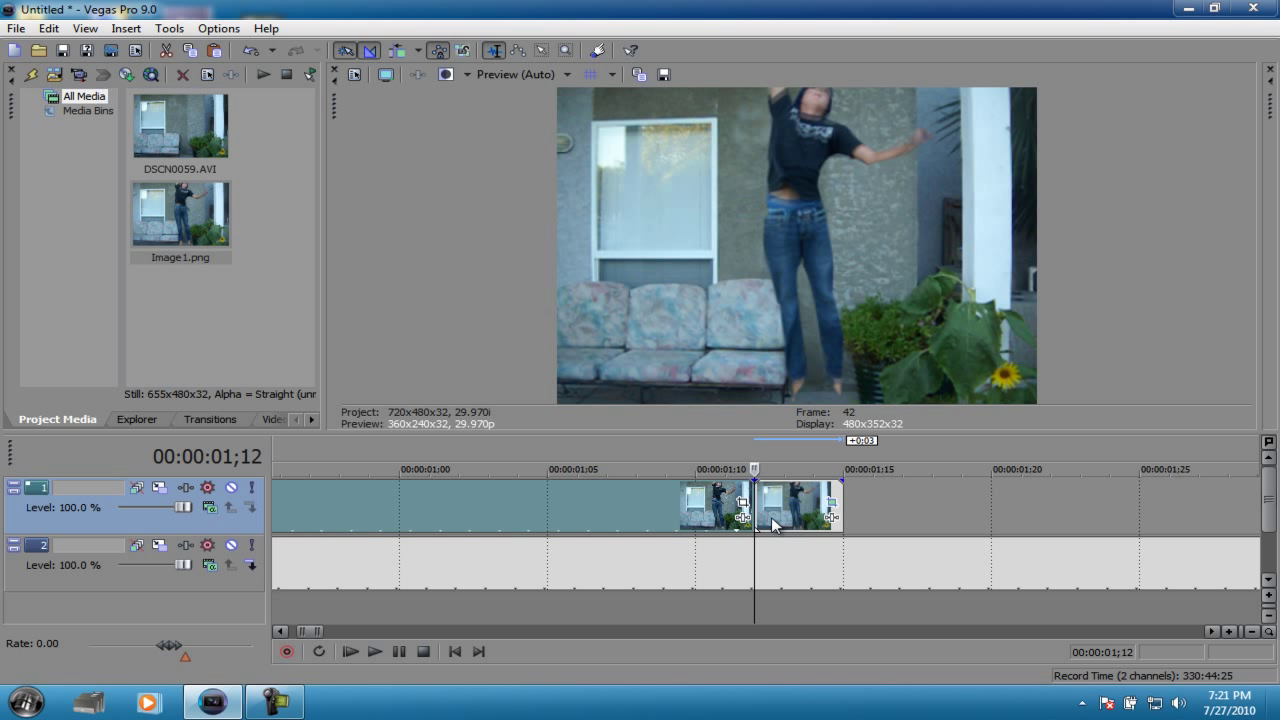
Keyframe the still's Position so the jumper rises, with Y Center about 326.3 at the start and 525.2 two frames in.
left_click(832, 506)
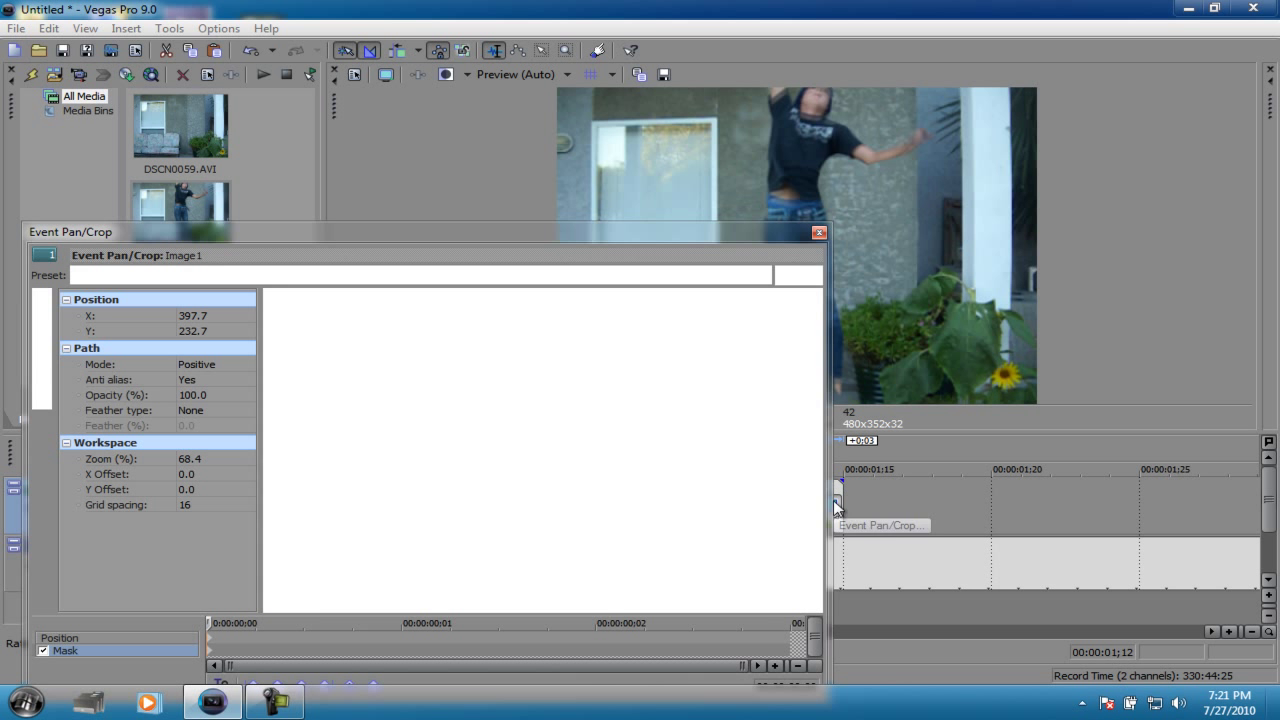
left_click(177, 637)
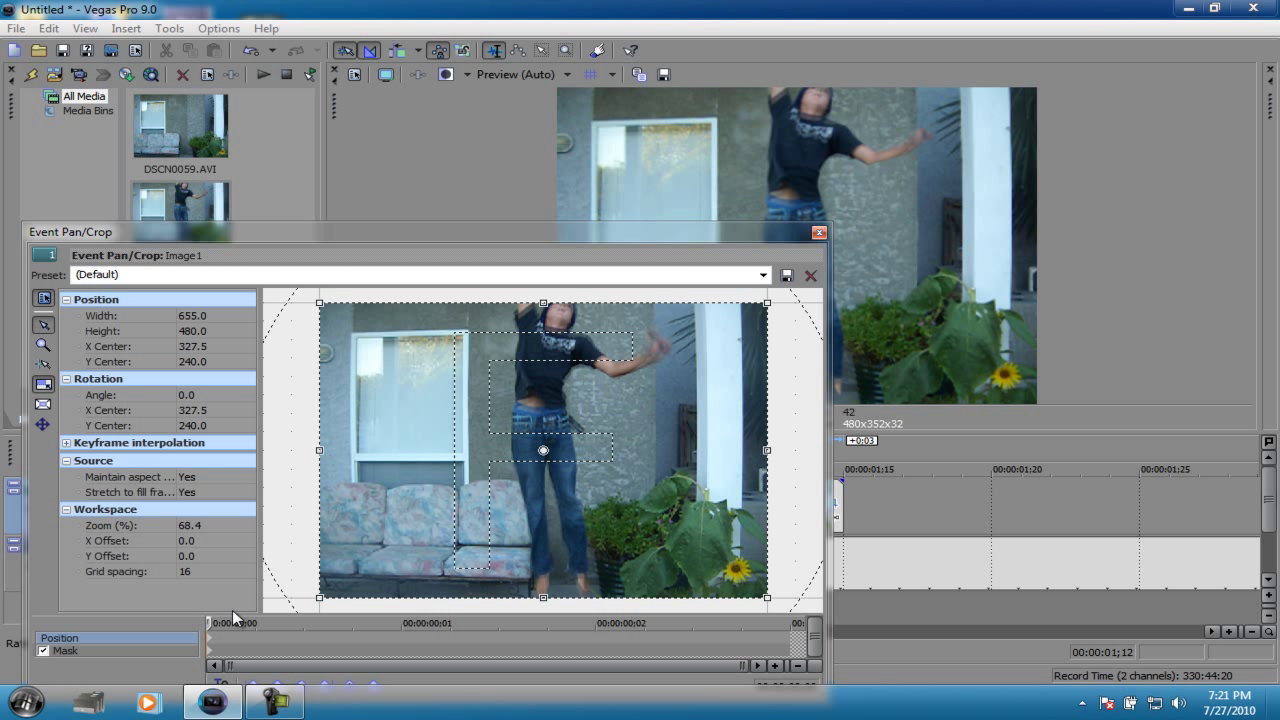
left_click_drag(495, 535, 494, 584)
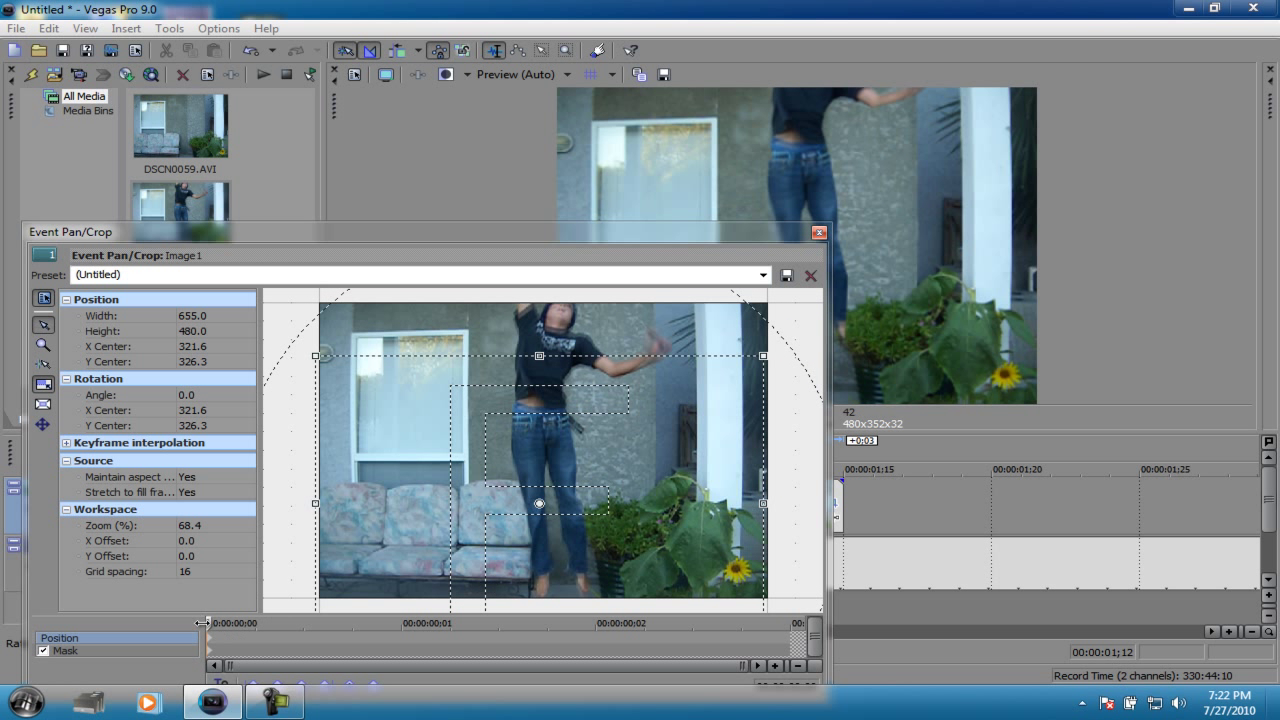
key("Right")
left_click_drag(562, 478, 556, 598)
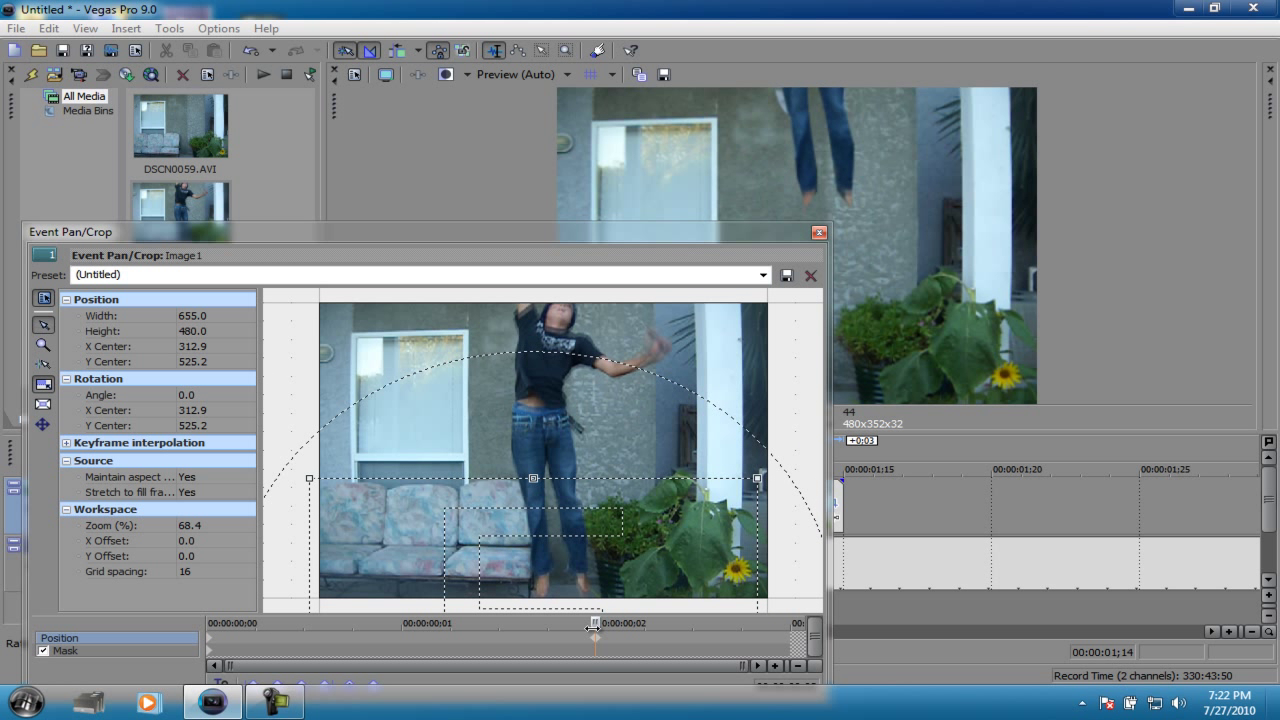
key("Right")
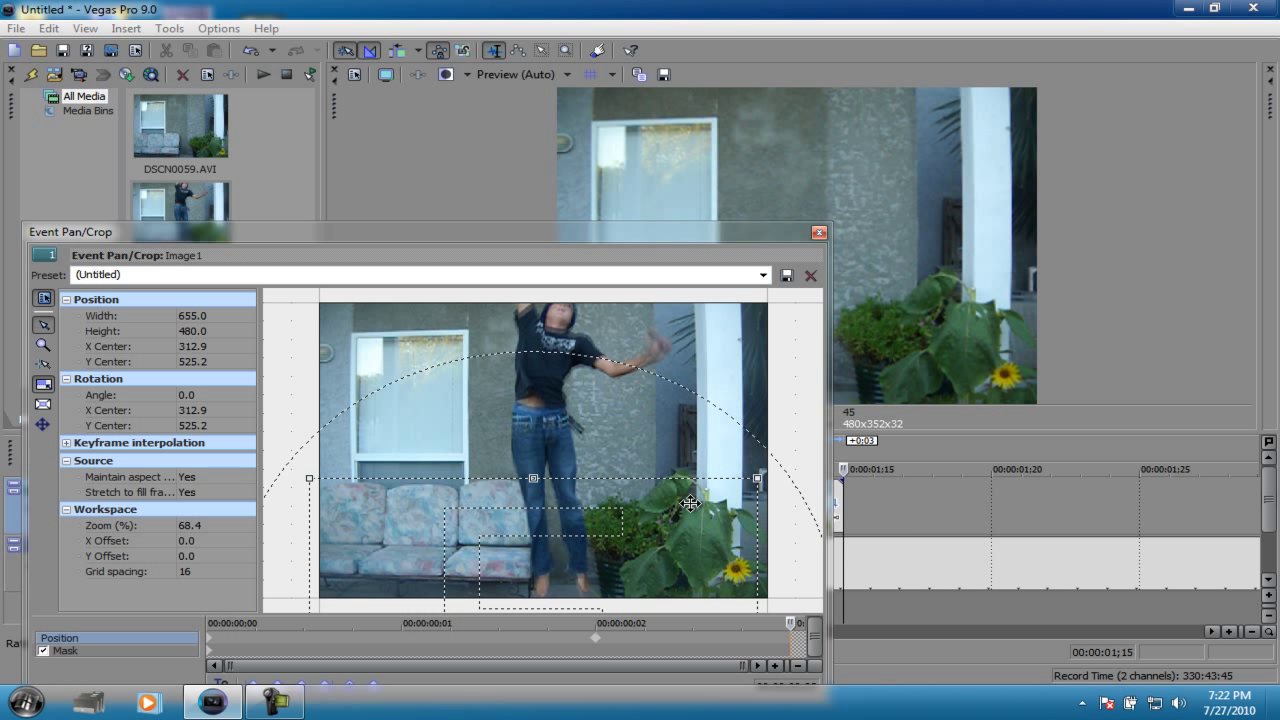
left_click(819, 232)
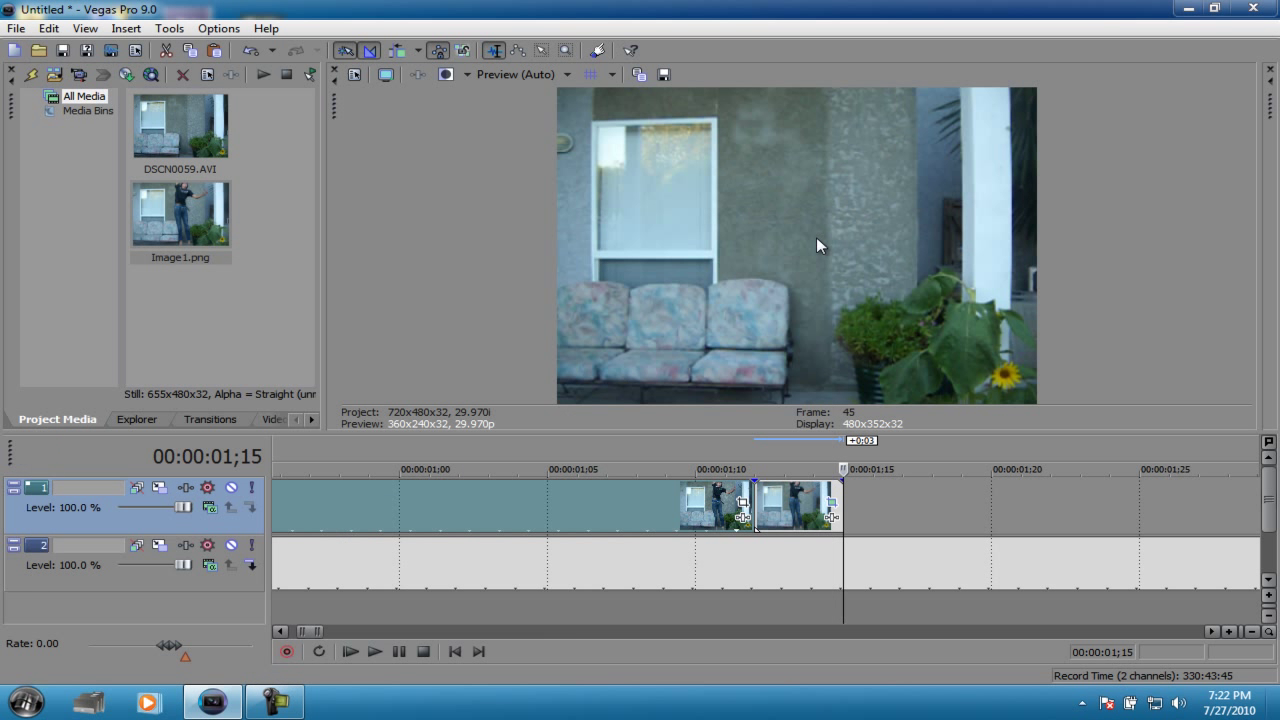
Play the end of the jump to check the masked still's upward movement.
left_click(375, 651)
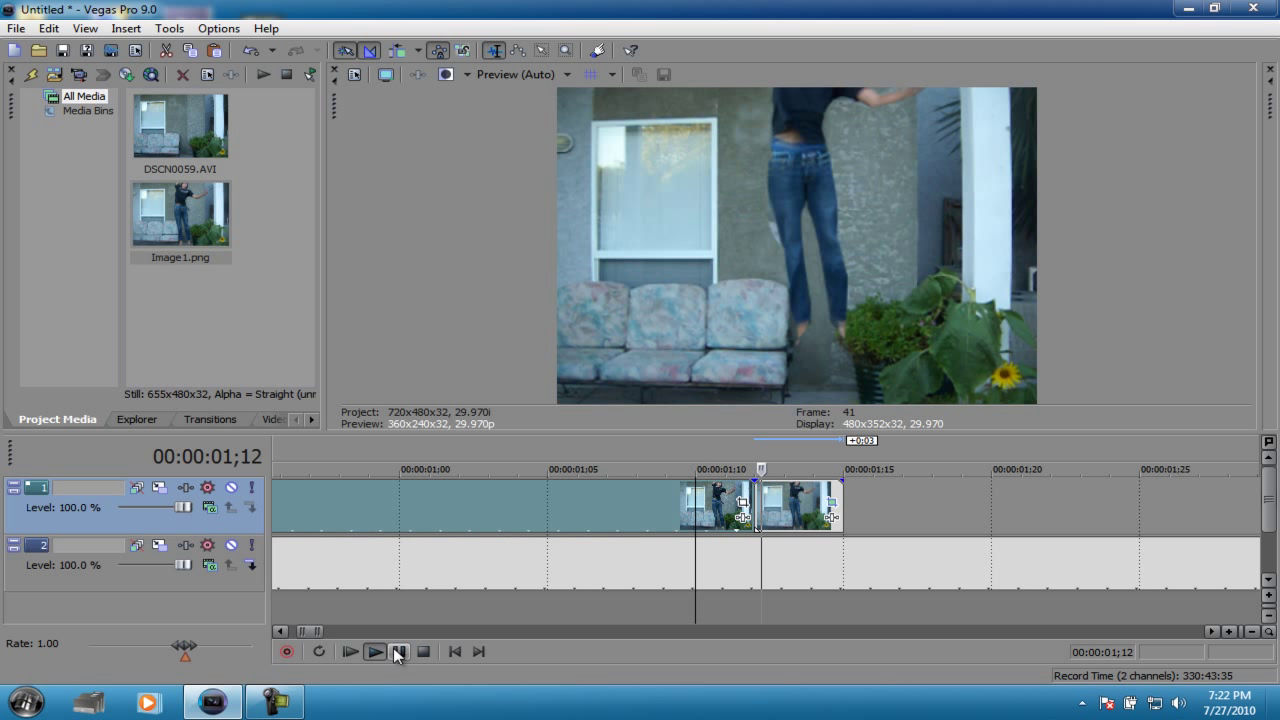
left_click(398, 651)
key("space")
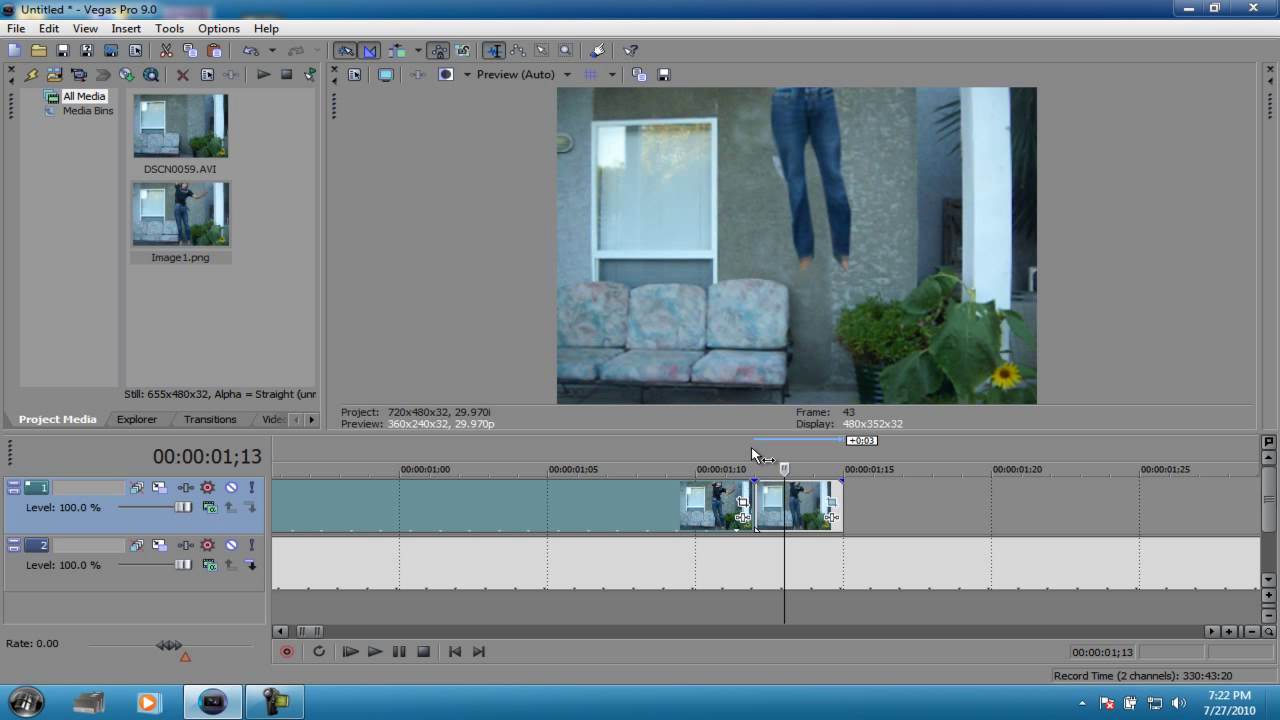
key("space")
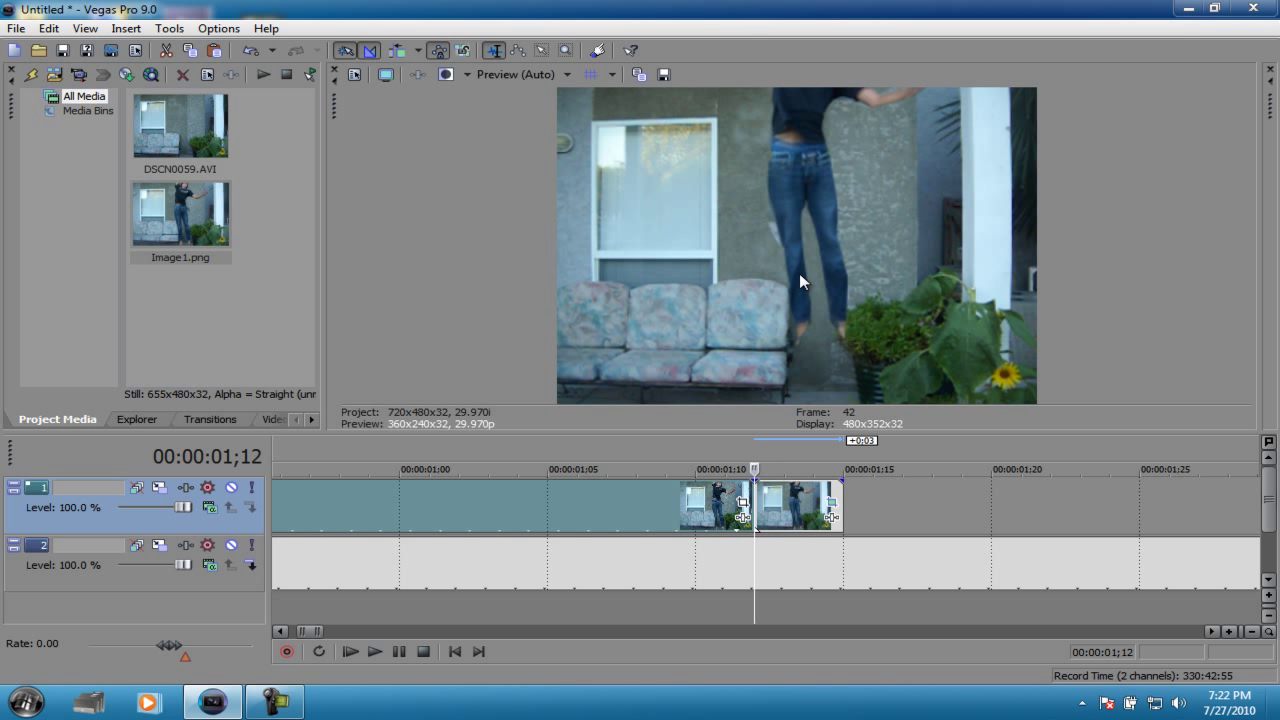
Add Sony Gaussian Blur to the still with a horizontal range of 0.000 and a vertical range of 0.063.
left_click(831, 517)
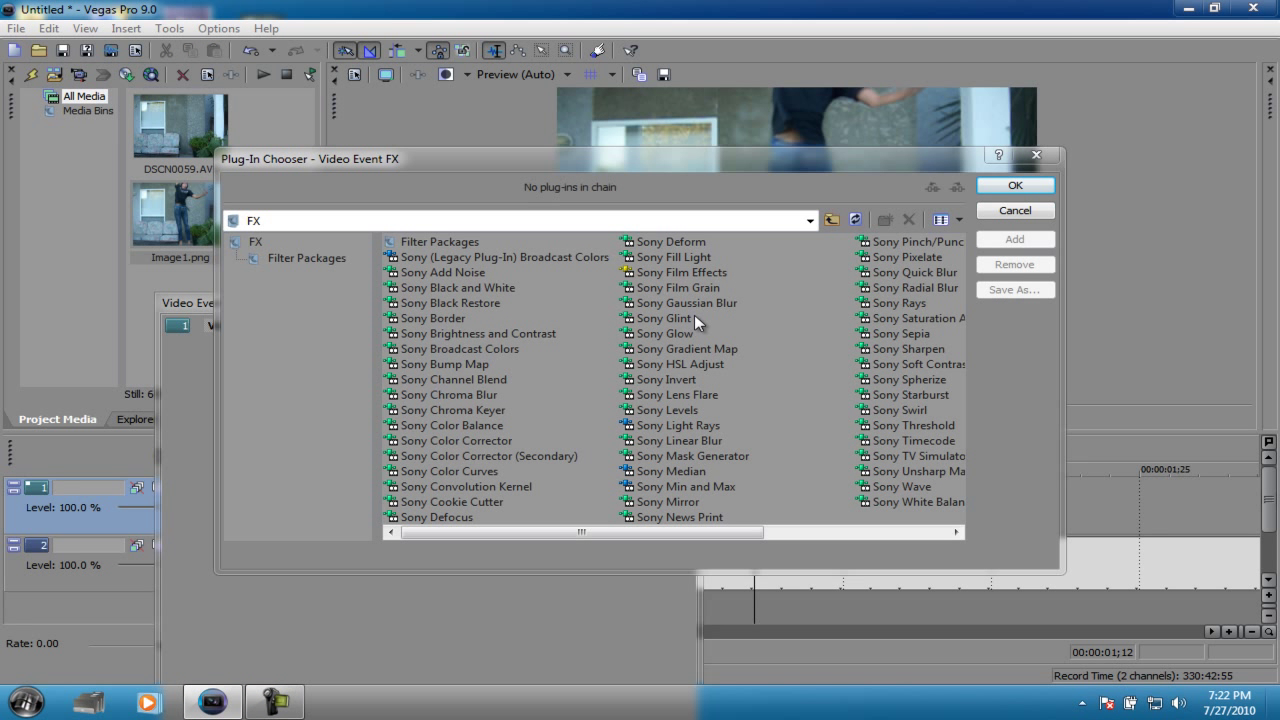
double_click(694, 304)
left_click(1015, 185)
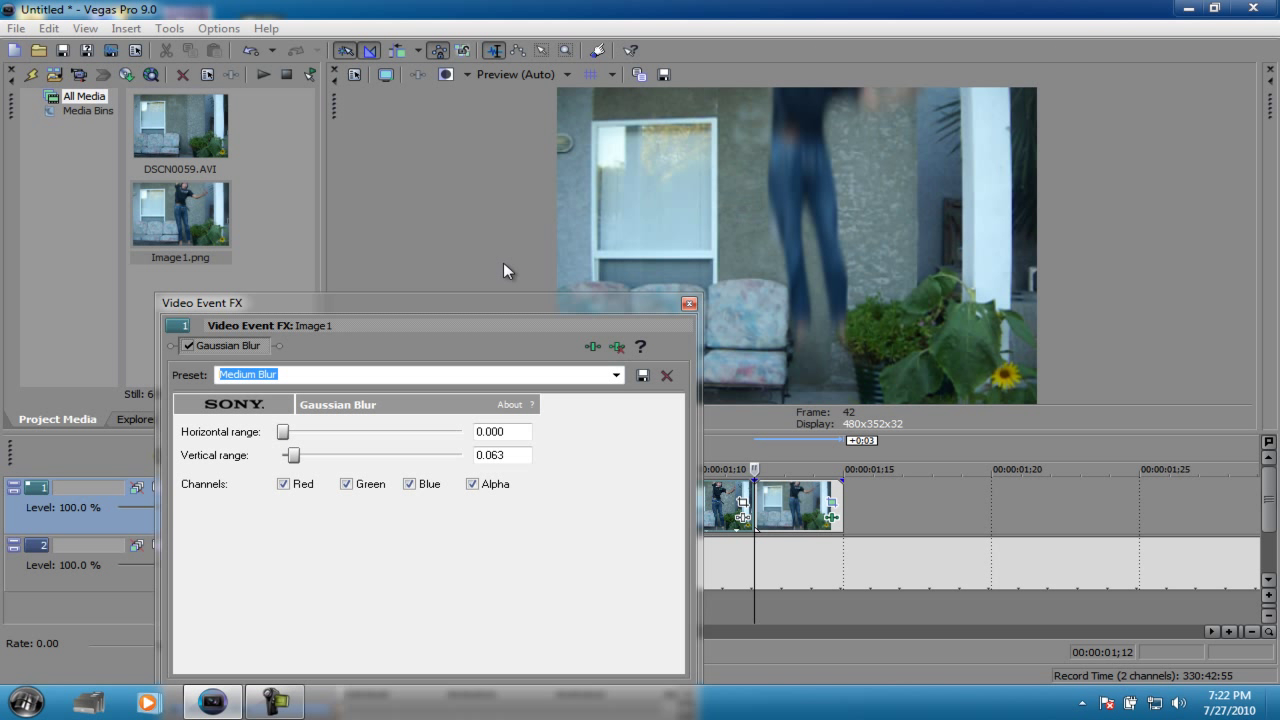
left_click_drag(491, 303, 491, 173)
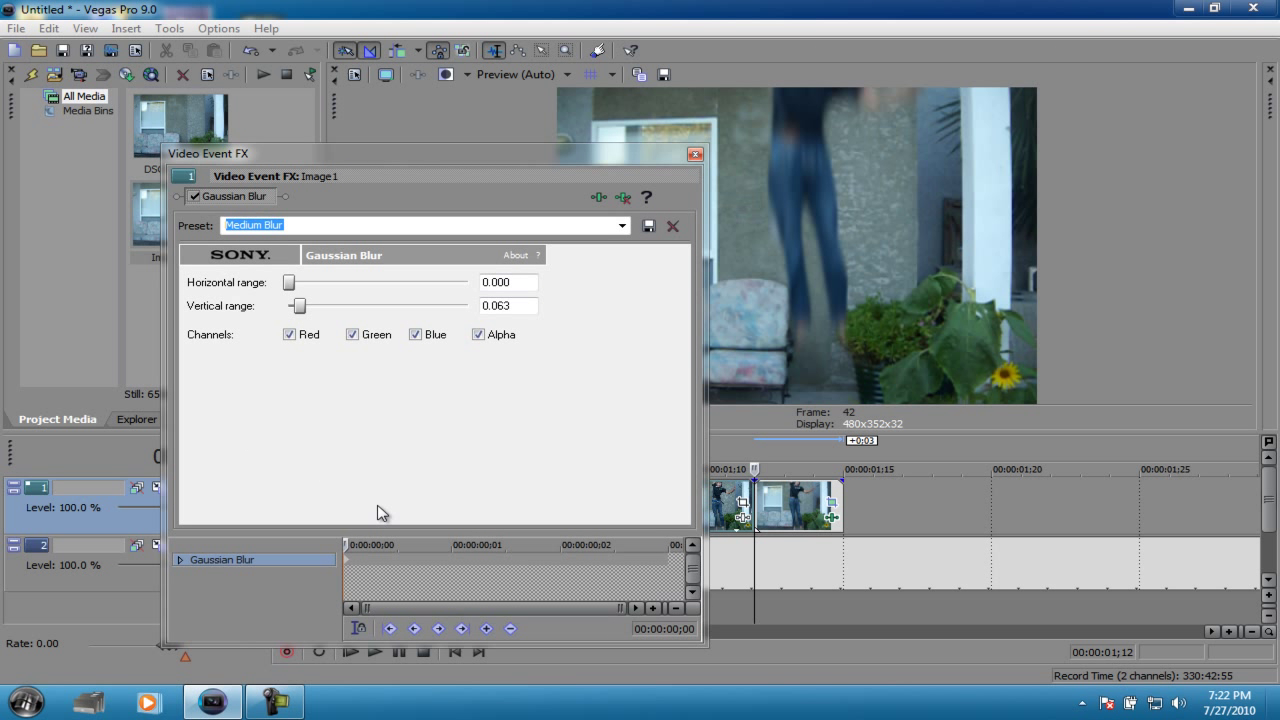
Keyframe a stronger vertical Gaussian Blur range at 00:00:00;03 in the still's effect timeline.
left_click_drag(339, 544, 729, 493)
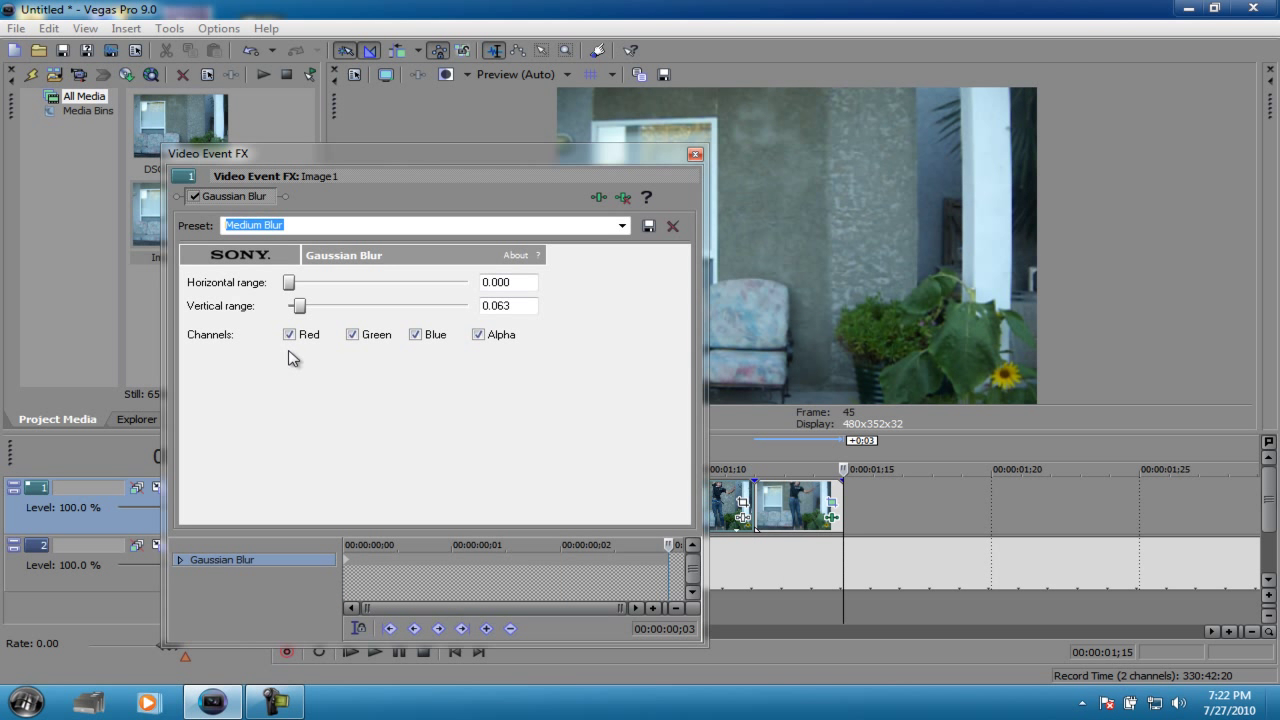
left_click_drag(300, 308, 675, 158)
left_click(695, 153)
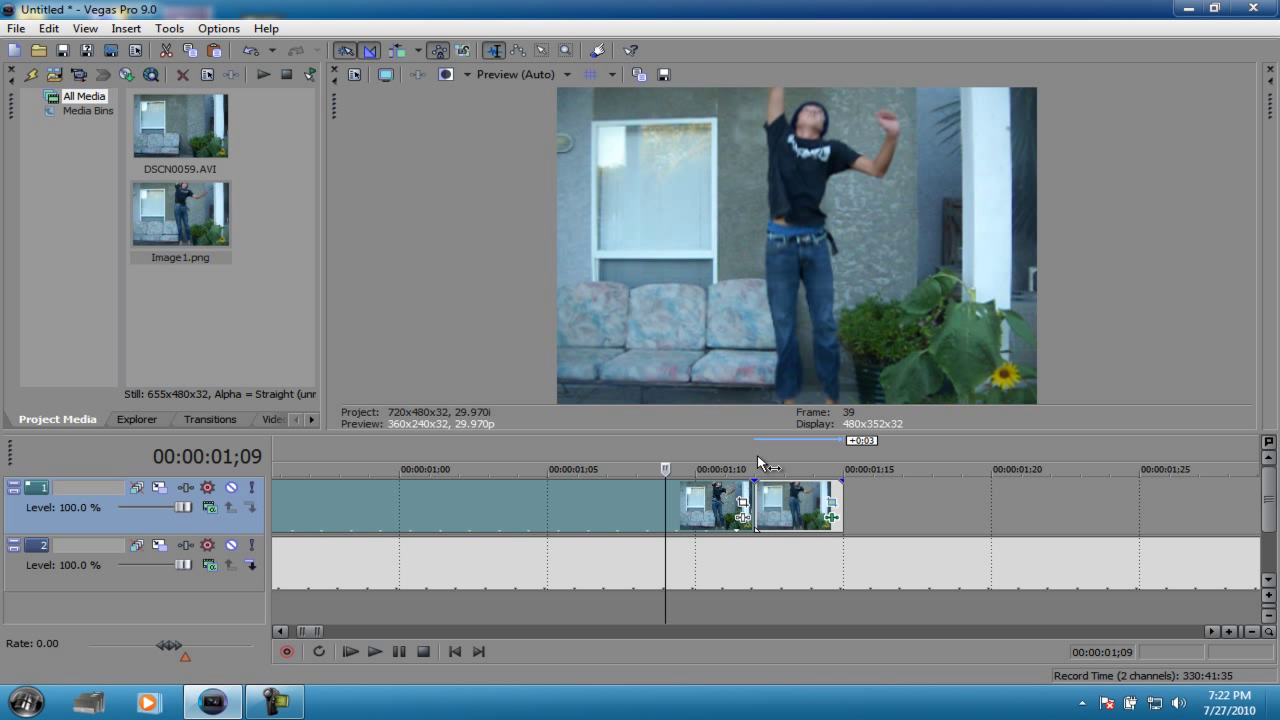
Find the frame where the jump takes off and split the track 1 clip there at 00:00:01;03.
key("Left")
key("Left")
key("Left")
key("Left")
key("Left")
key("Left")
key("Left")
key("Left")
key("Left")
key("Left")
key("Left")
key("Left")
key("Left")
key("Left")
key("Left")
key("Left")
key("Left")
key("Left")
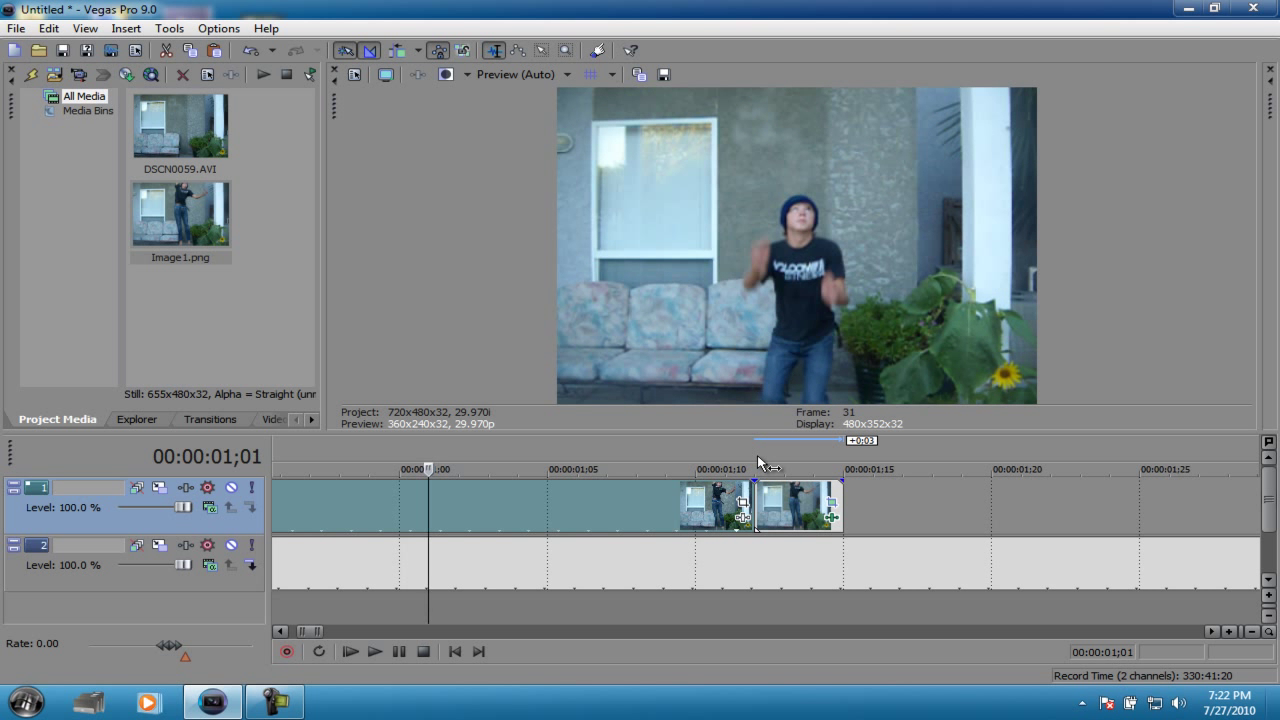
key("Right")
key("Right")
key("Right")
key("Right")
key("Right")
key("Right")
key("Right")
key("Right")
key("Right")
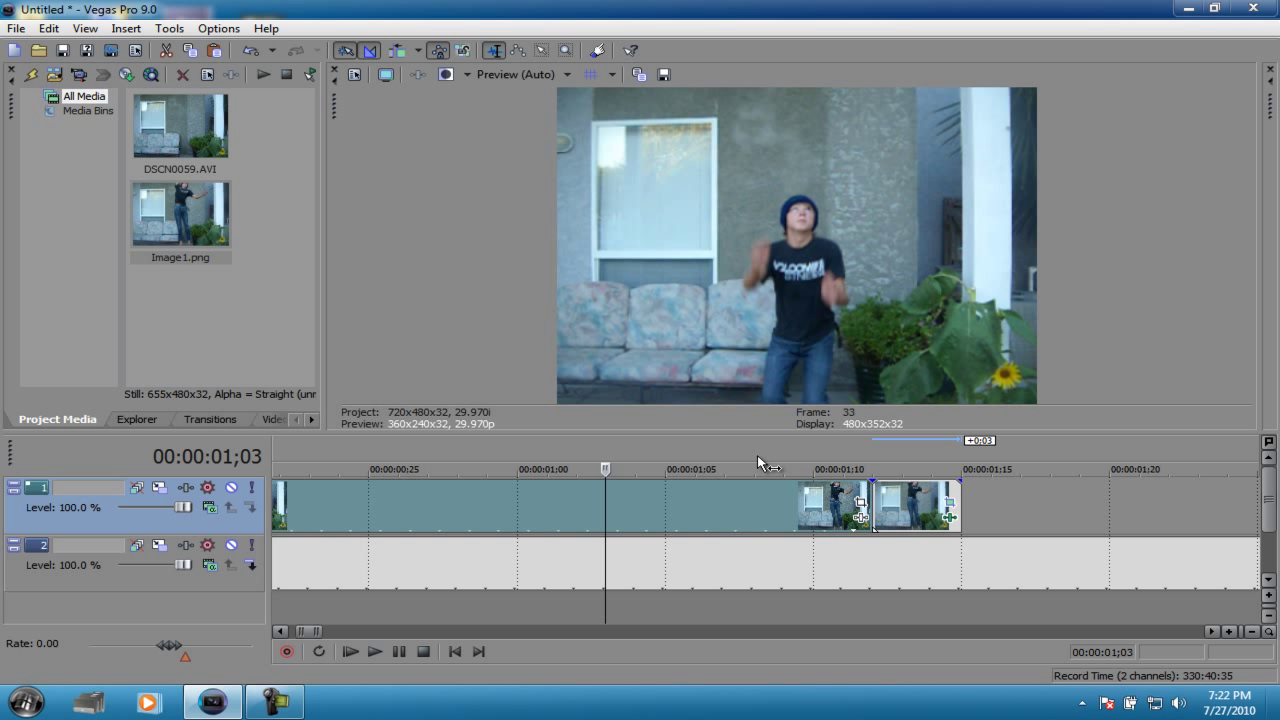
key("s")
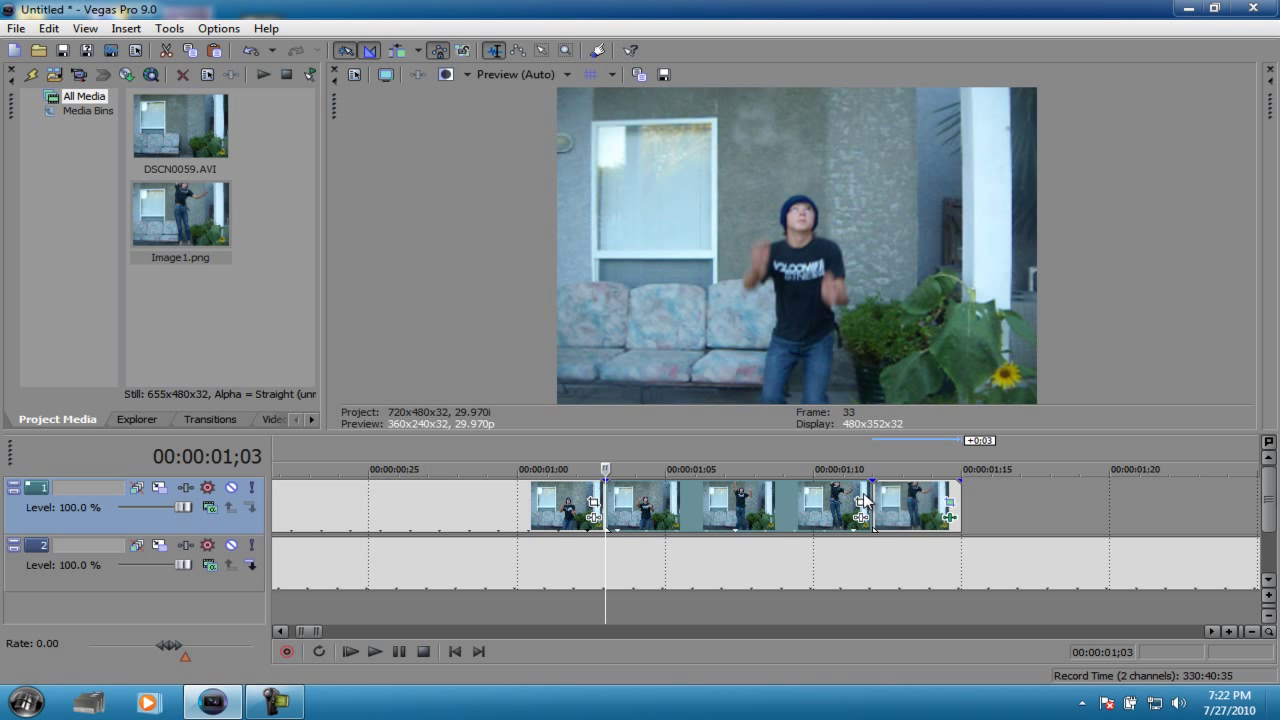
Speed up the split jump segment by compressing it 5 frames, and move the still against its new end.
left_click_drag(866, 493, 730, 502)
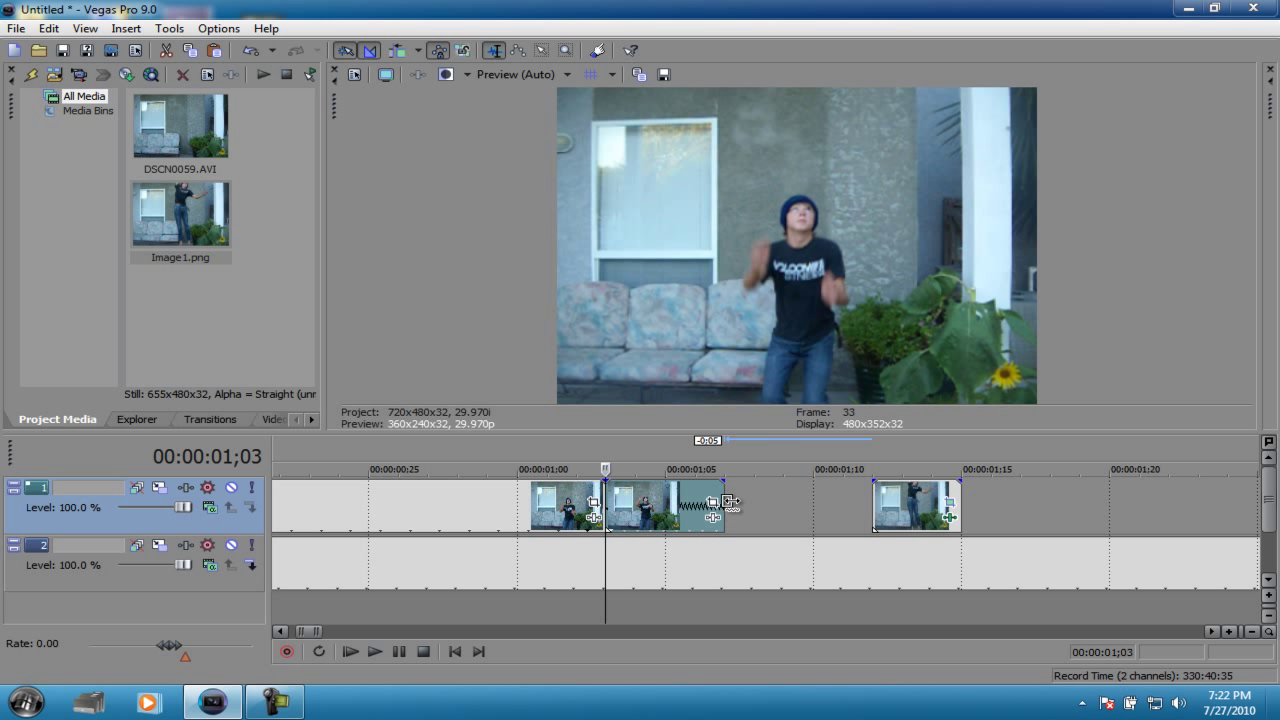
left_click_drag(880, 507, 732, 507)
Step through the sped-up jump frame by frame, then play it from about 00:00:00;29 to check the effect.
left_click(590, 458)
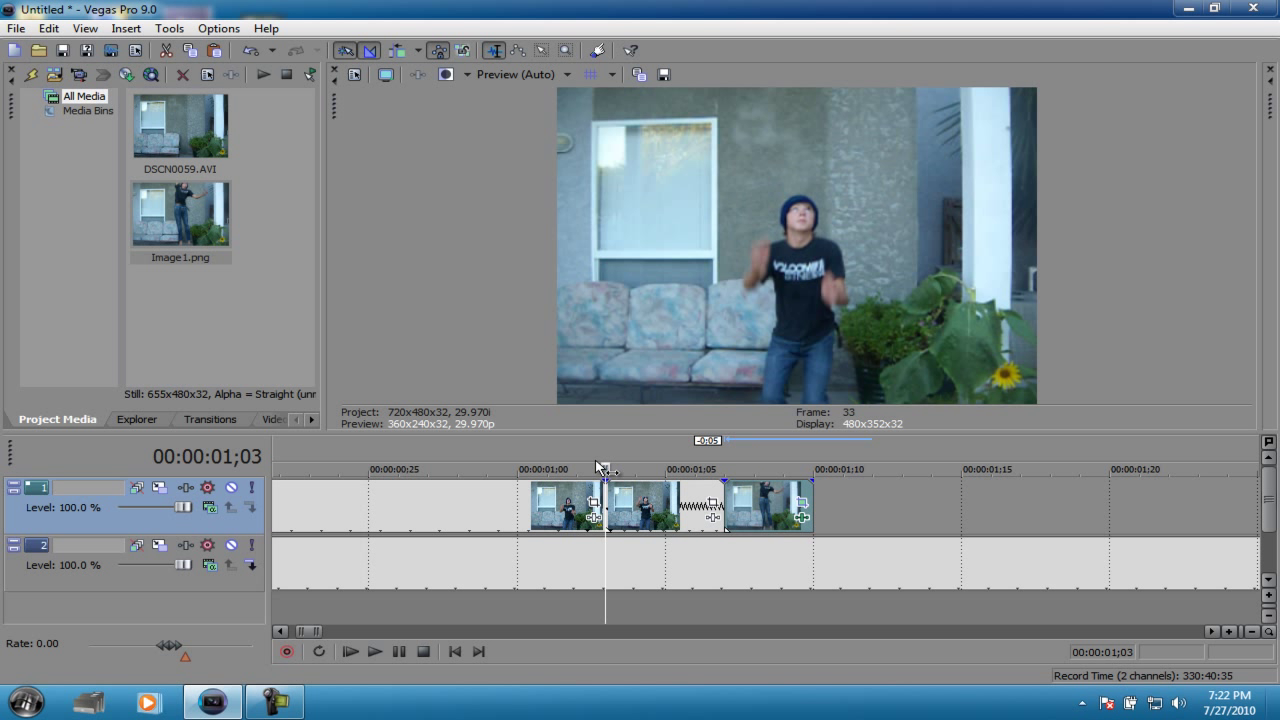
key("Right")
key("Right")
key("Right")
key("Right")
key("Right")
key("Right")
scroll(589, 451, "down", 3)
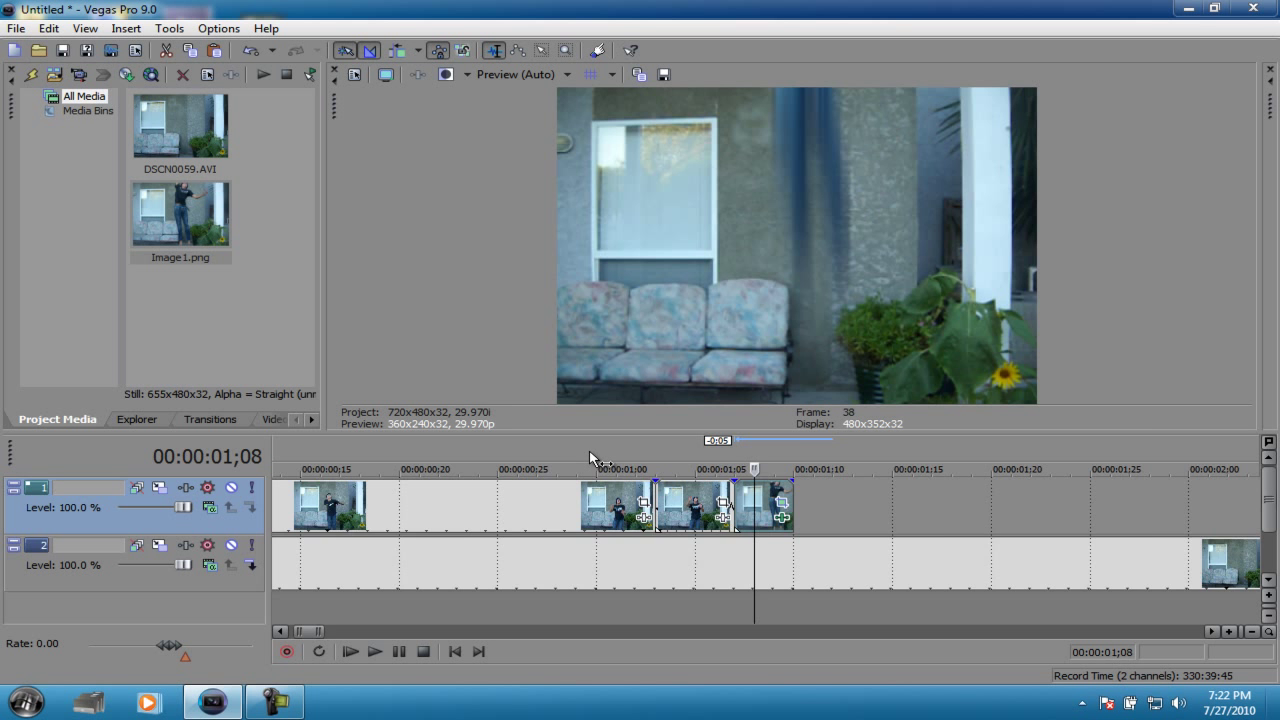
scroll(589, 449, "down", 2)
left_click(413, 454)
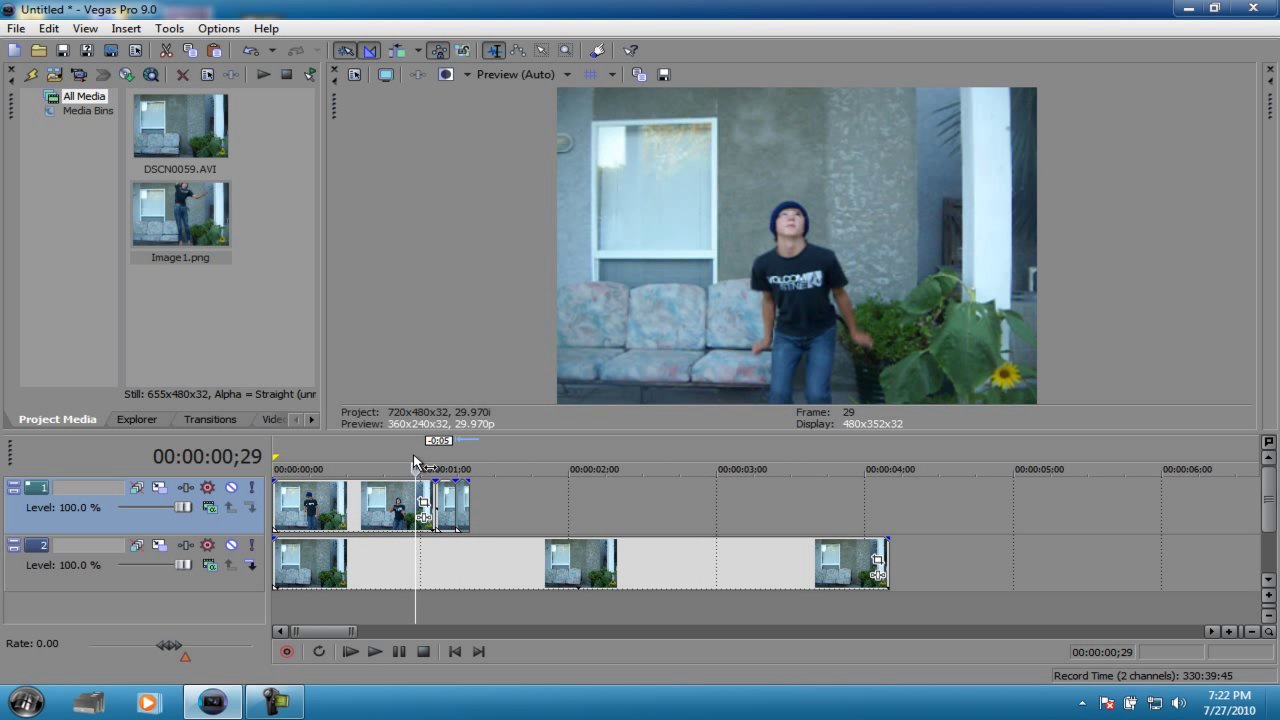
key("space")
left_click(394, 448)
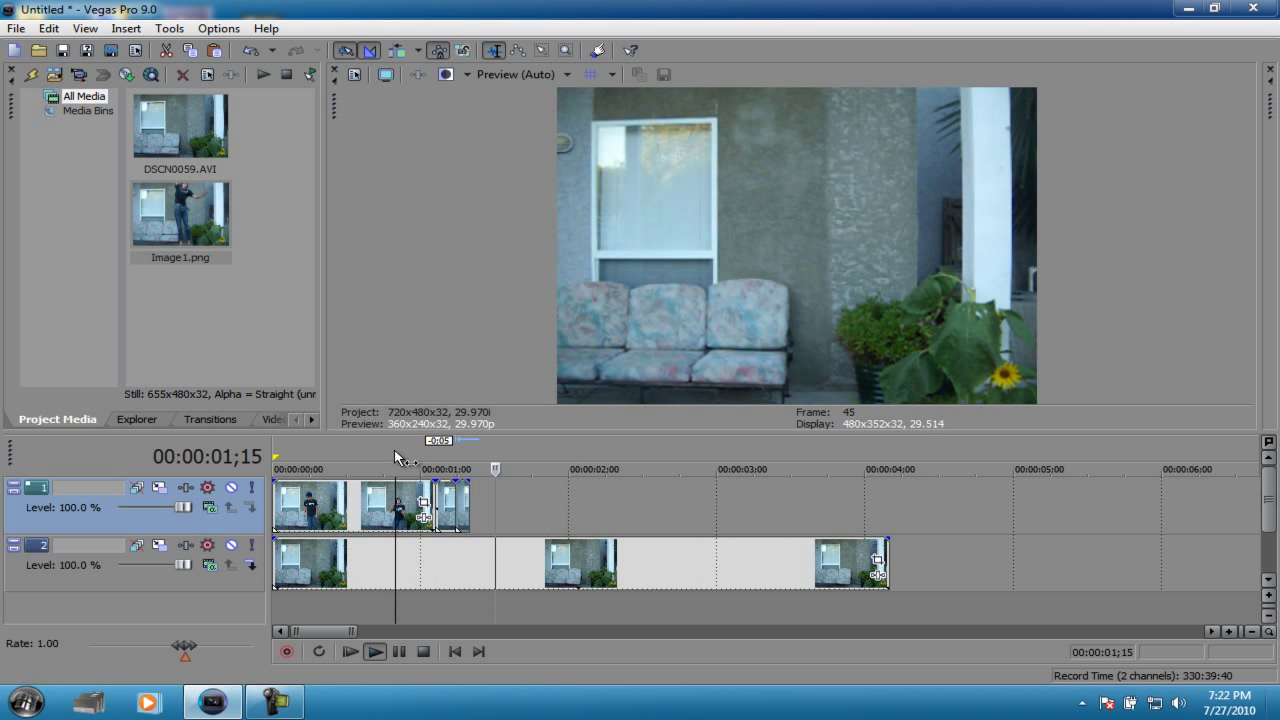
Replay the super-jump several times from about 00:00:00;25 to review its speed.
left_click(394, 448)
left_click(394, 448)
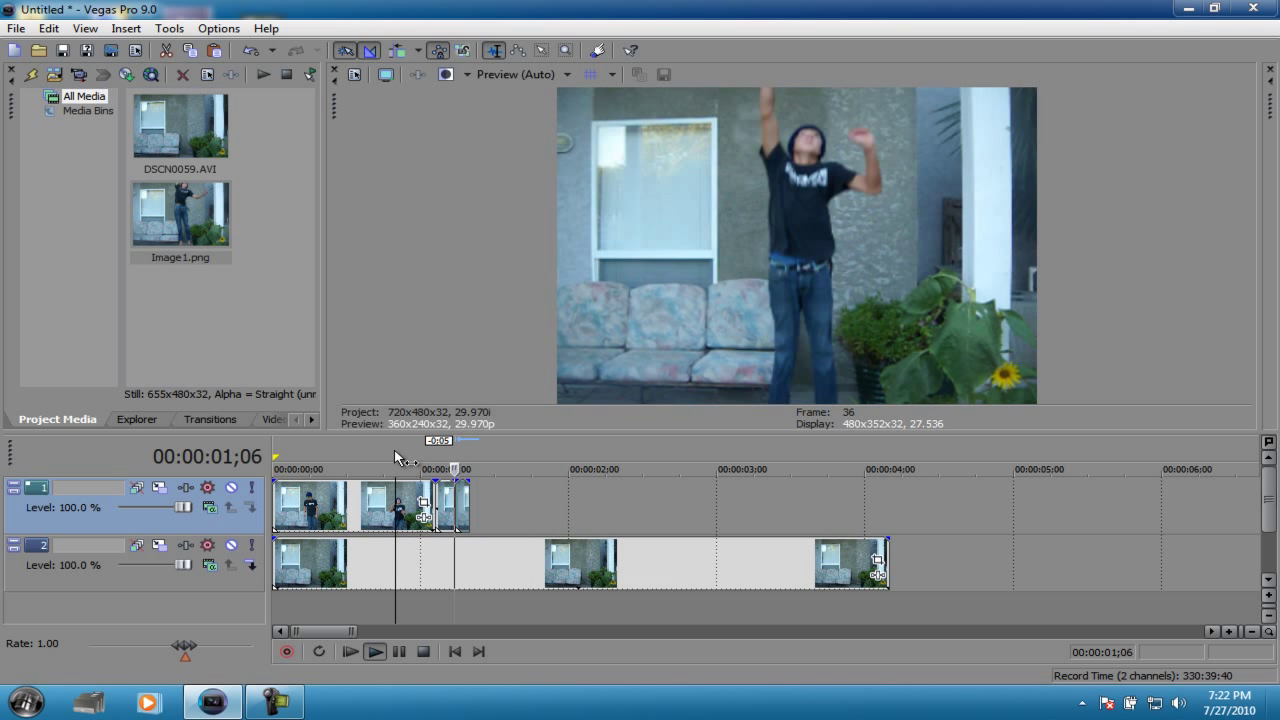
left_click(394, 449)
left_click(386, 656)
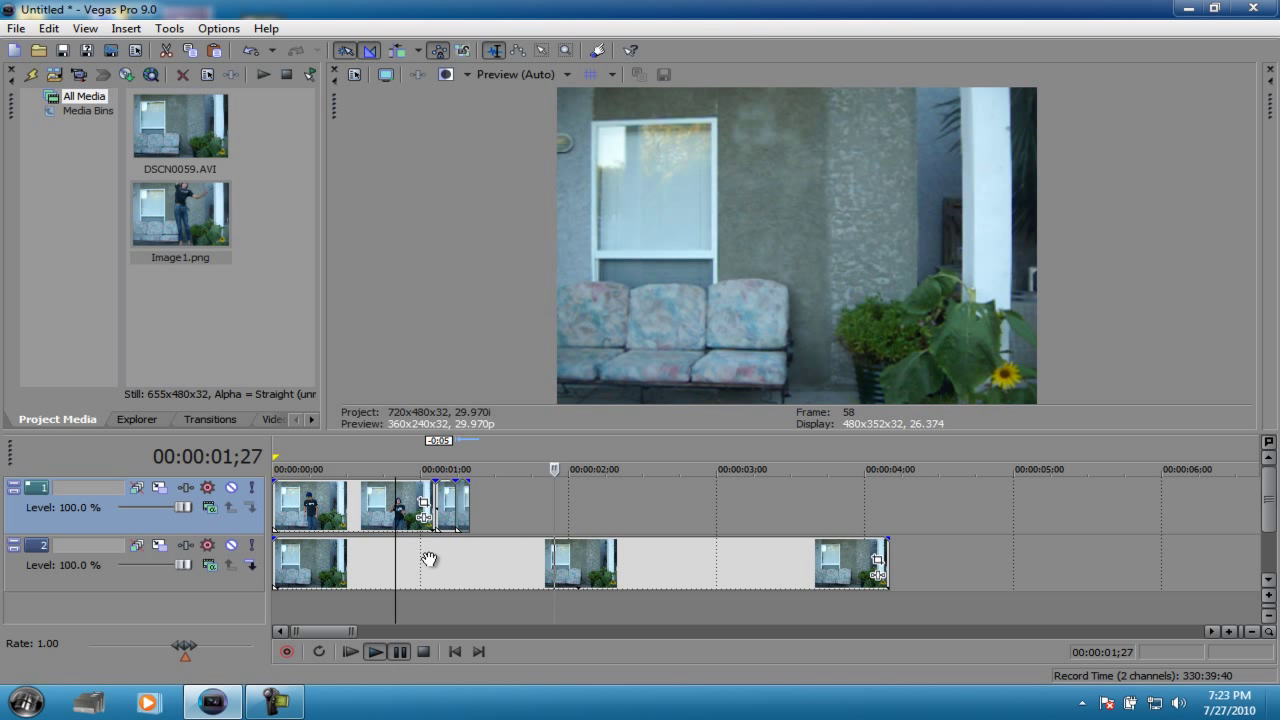
Step frame by frame around 00:00:01;07 to compare the end of the sped-up jump with the start of the still.
left_click(432, 466)
key("space")
key("Right")
key("Right")
key("Right")
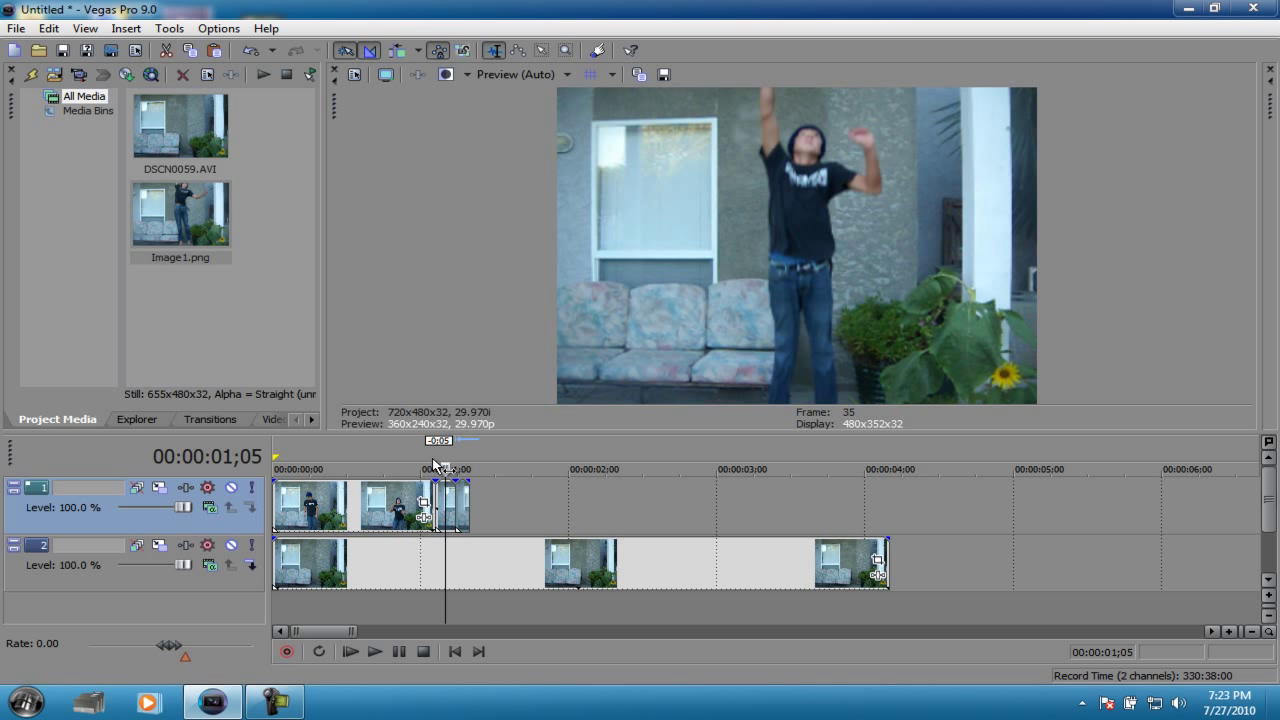
key("Right")
key("Right")
key("Left")
key("Right")
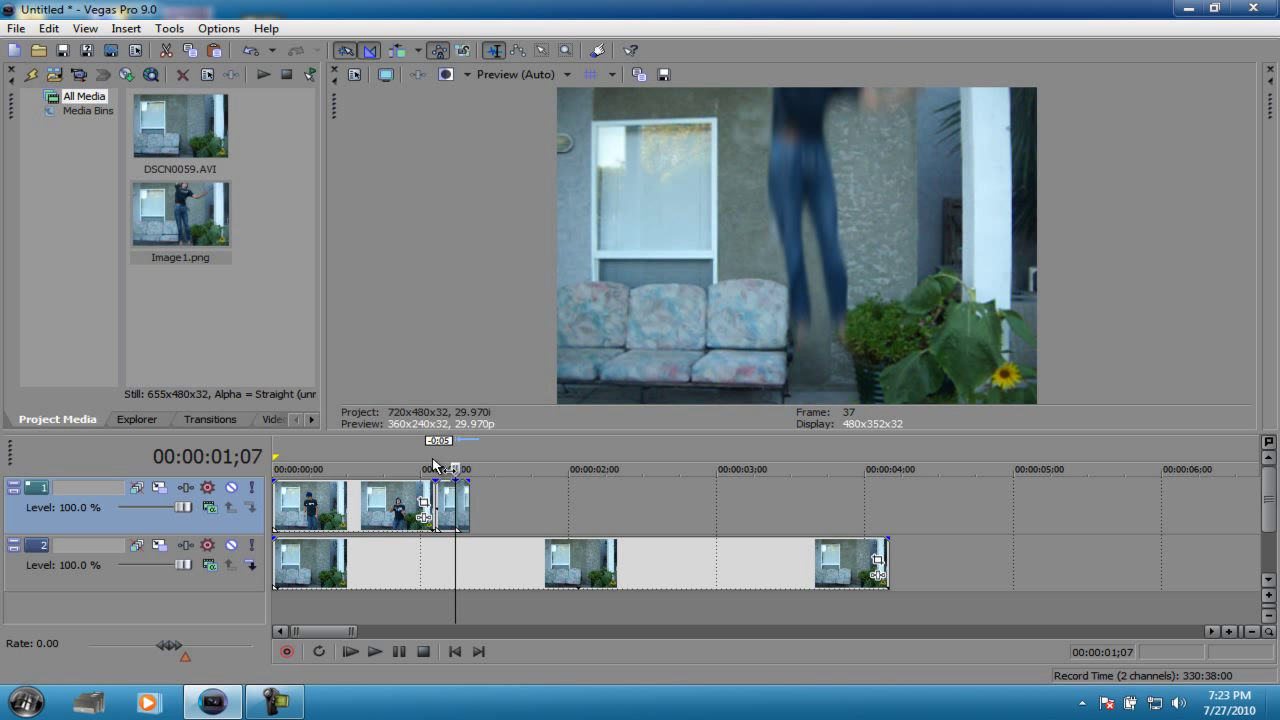
key("Left")
key("Right")
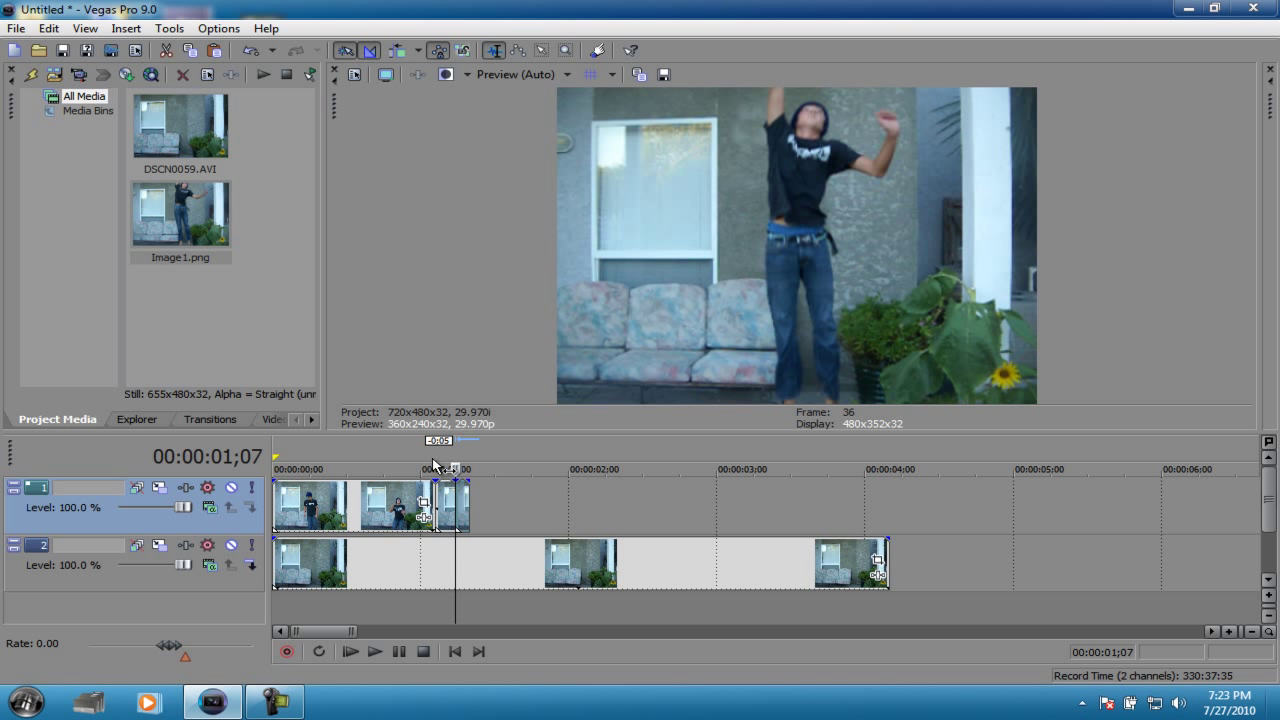
key("Left")
key("Right")
key("Right")
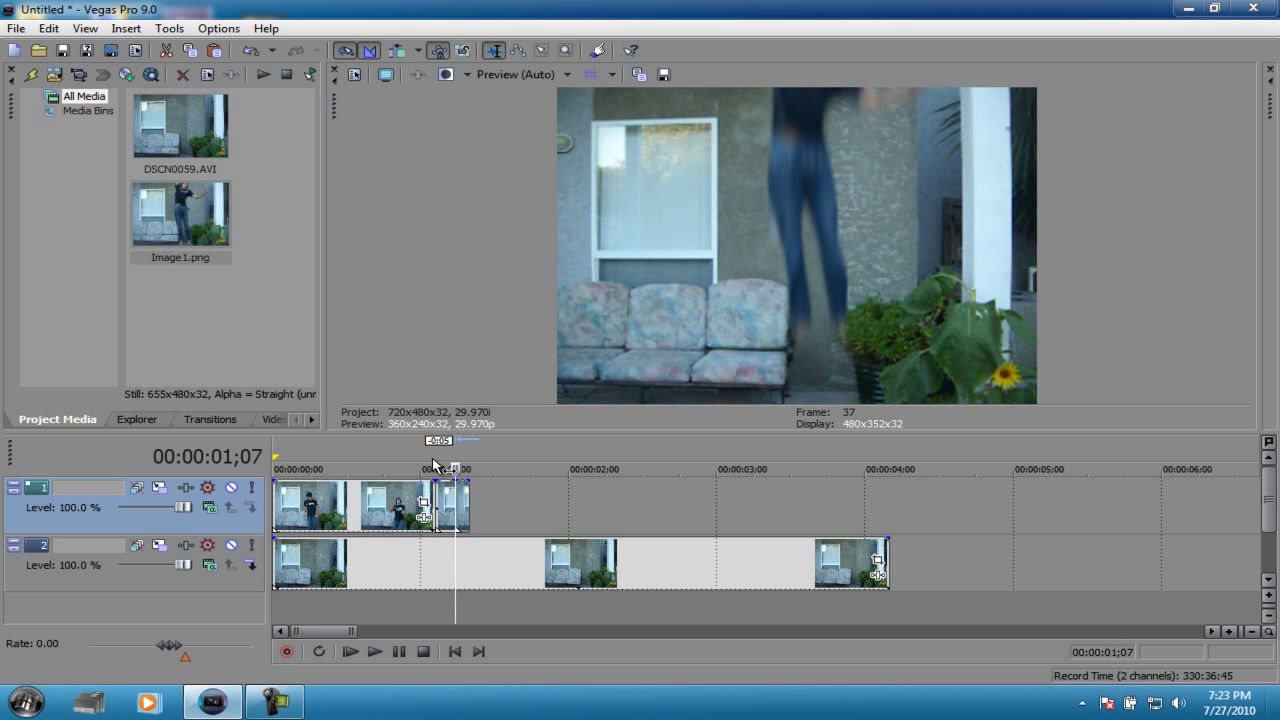
key("Left")
key("Right")
key("Left")
Play from 00:00:00;28, then scrub repeatedly backward and forward through the jump to examine the motion up to the exit from frame.
left_click(408, 454)
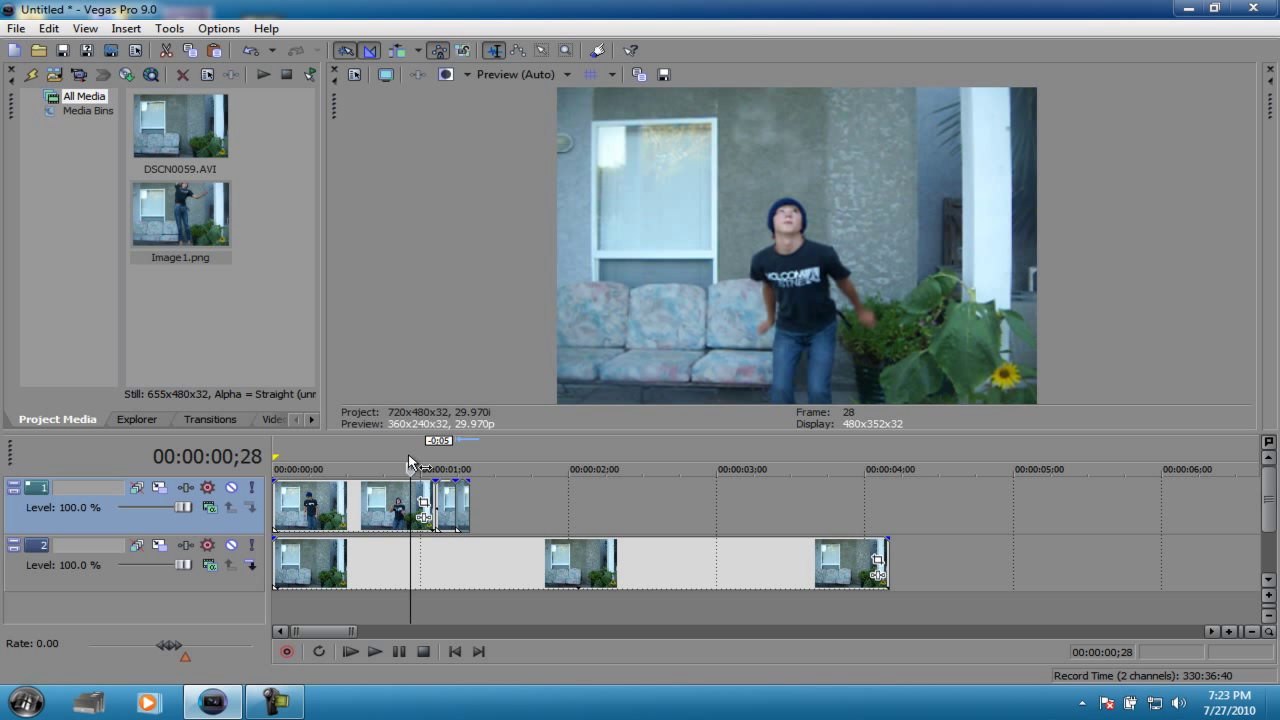
key("space")
key("Return")
key("Left")
key("Left")
key("Left")
key("Left")
key("Left")
key("Left")
key("Left")
key("Left")
key("Left")
key("Left")
key("Left")
key("Left")
key("Left")
key("Left")
key("Left")
key("Left")
key("Left")
key("Left")
key("Left")
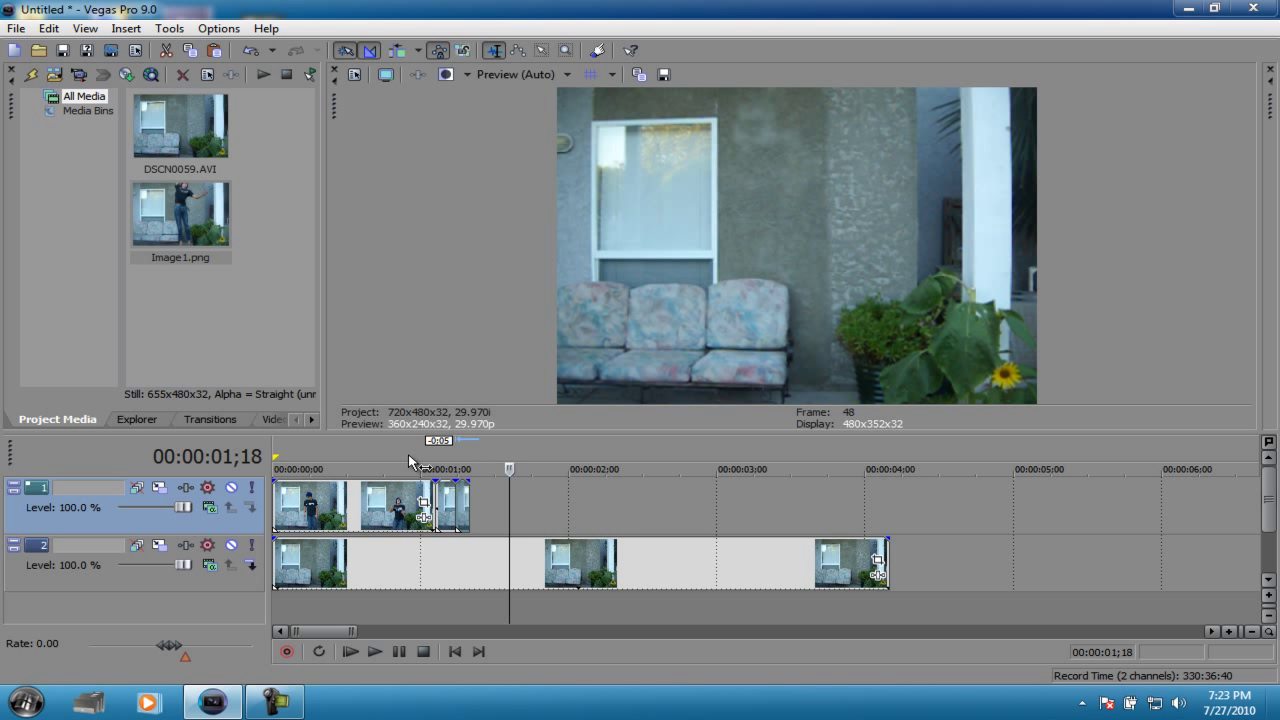
key("Right")
key("Right")
key("Right")
key("Right")
key("Right")
key("Right")
key("Right")
key("Right")
key("Right")
key("Right")
key("Right")
key("Right")
key("Right")
key("Right")
key("Right")
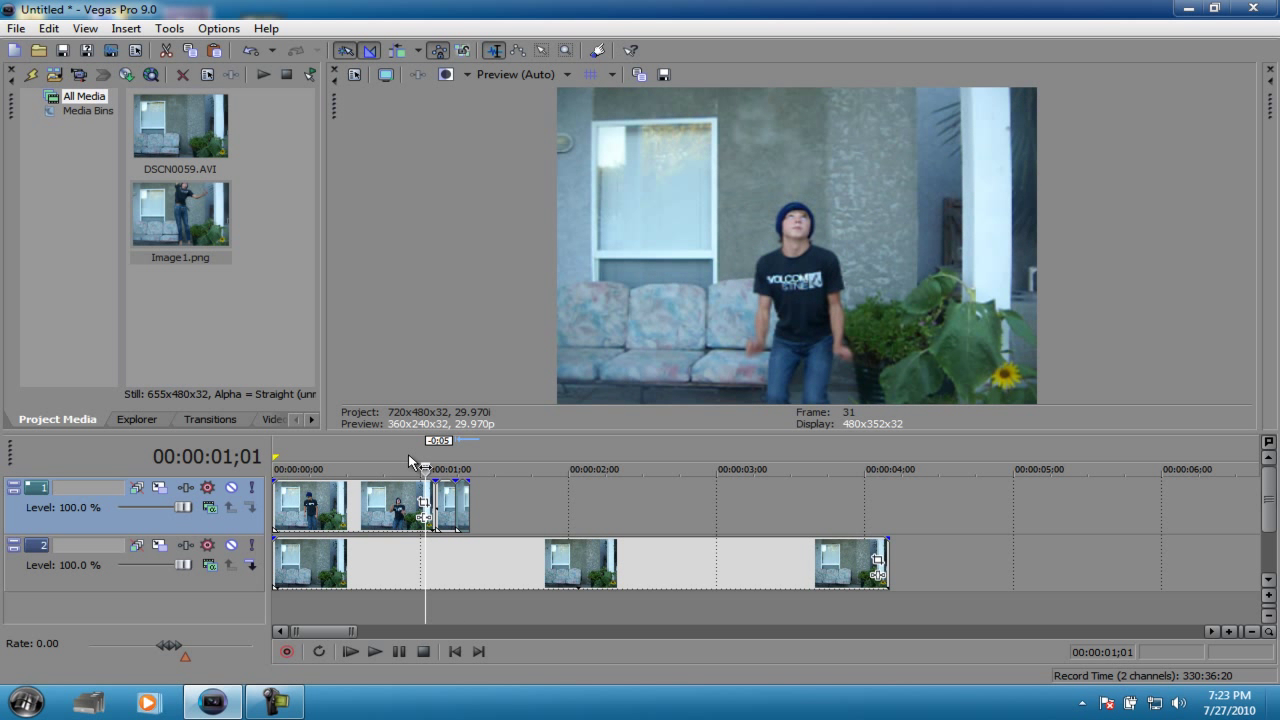
key("Left")
key("Left")
key("Left")
key("Left")
key("Left")
key("Left")
key("Left")
key("Left")
key("Left")
key("Left")
key("Left")
key("Left")
key("Left")
key("Left")
key("Left")
key("Left")
key("Left")
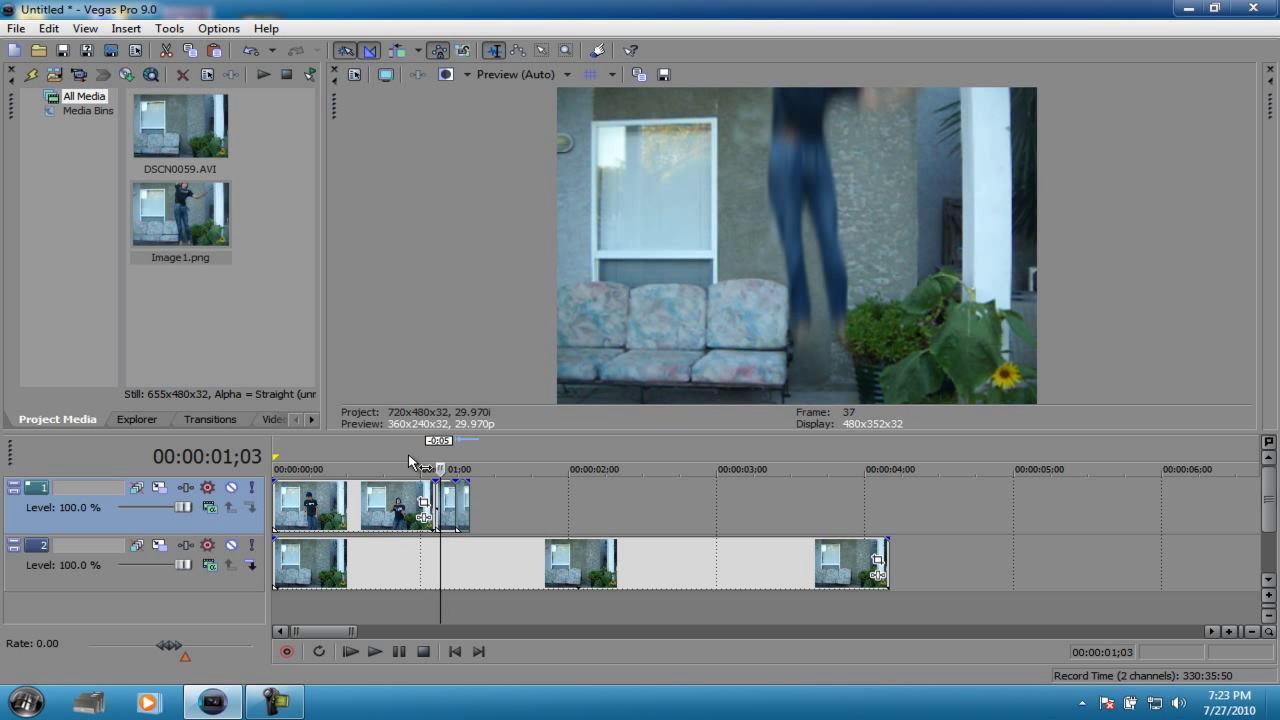
key("Right")
key("Right")
key("Right")
key("Right")
key("Right")
key("Right")
key("Right")
key("Right")
key("Right")
key("Right")
key("Right")
key("Right")
key("Right")
key("Right")
key("Right")
key("Right")
key("Right")
key("Right")
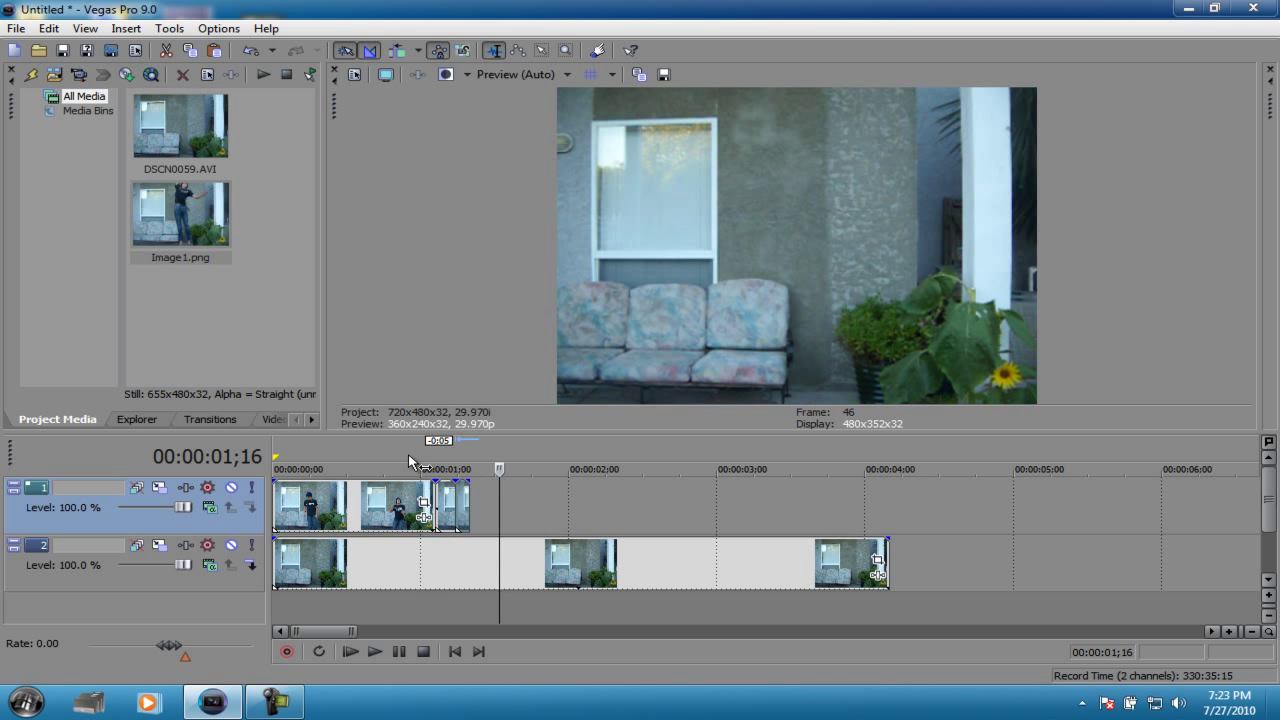
key("Left")
key("Left")
key("Left")
key("Left")
key("Left")
key("Left")
key("Left")
key("Left")
key("Left")
key("Left")
key("Left")
key("Left")
key("Left")
key("Left")
key("Left")
key("Left")
key("Left")
key("Left")
key("Left")
key("Left")
key("Right")
key("Right")
key("Right")
key("Right")
key("Right")
key("Right")
key("Right")
key("Right")
key("Right")
key("Right")
key("Right")
key("Right")
key("Right")
key("Right")
key("Right")
key("Right")
key("Right")
key("Right")
key("Right")
key("Right")
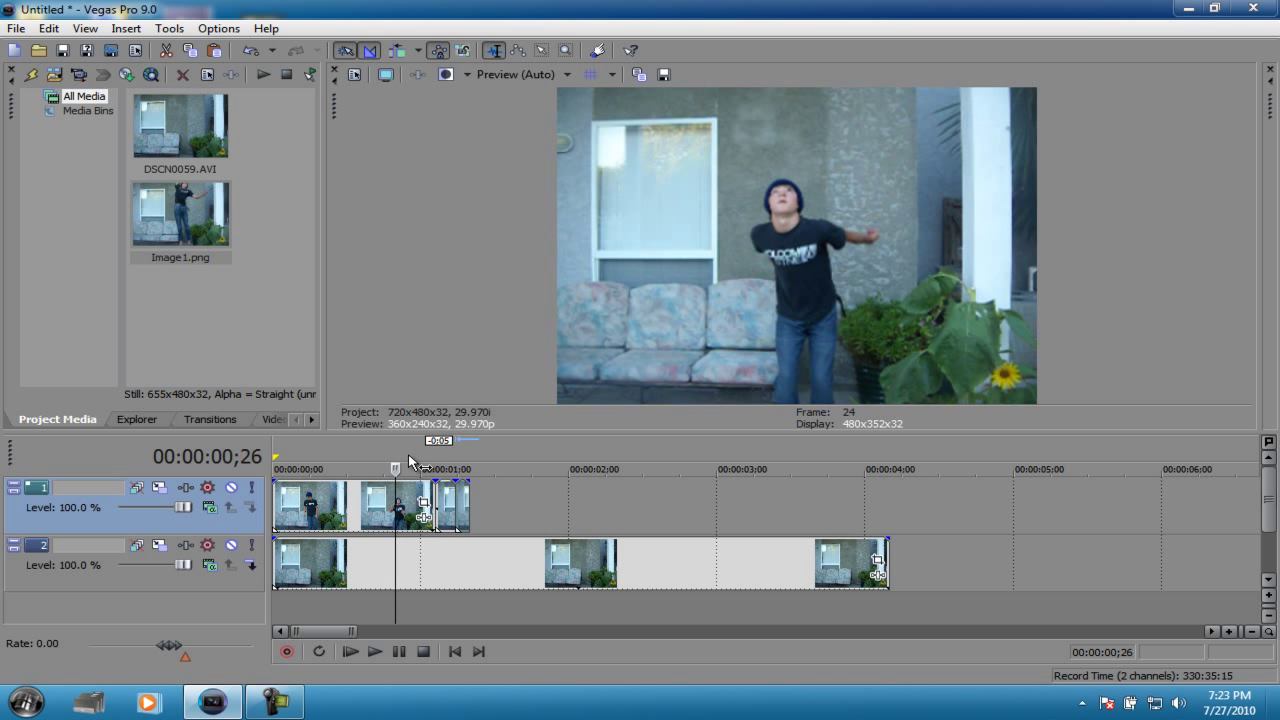
key("Left")
key("Left")
key("Left")
key("Left")
key("Left")
key("Left")
key("Left")
key("Left")
key("Left")
key("Left")
key("Left")
key("Left")
key("Left")
key("Left")
key("Left")
key("Left")
key("Left")
key("Left")
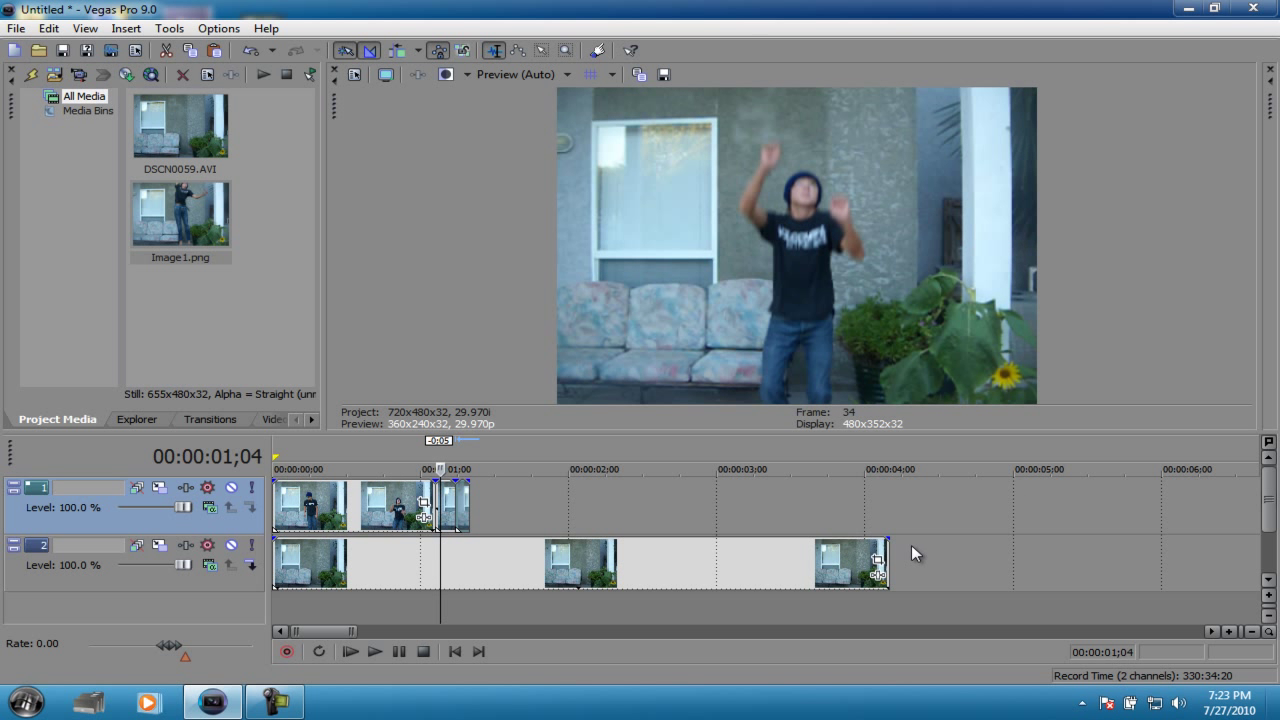
Trim 2;23 off the end of the track 2 background so it ends just past the still, and step through the takeoff frames.
left_click_drag(888, 549, 479, 540)
key("Left")
key("Right")
key("Right")
key("Right")
key("Right")
key("Right")
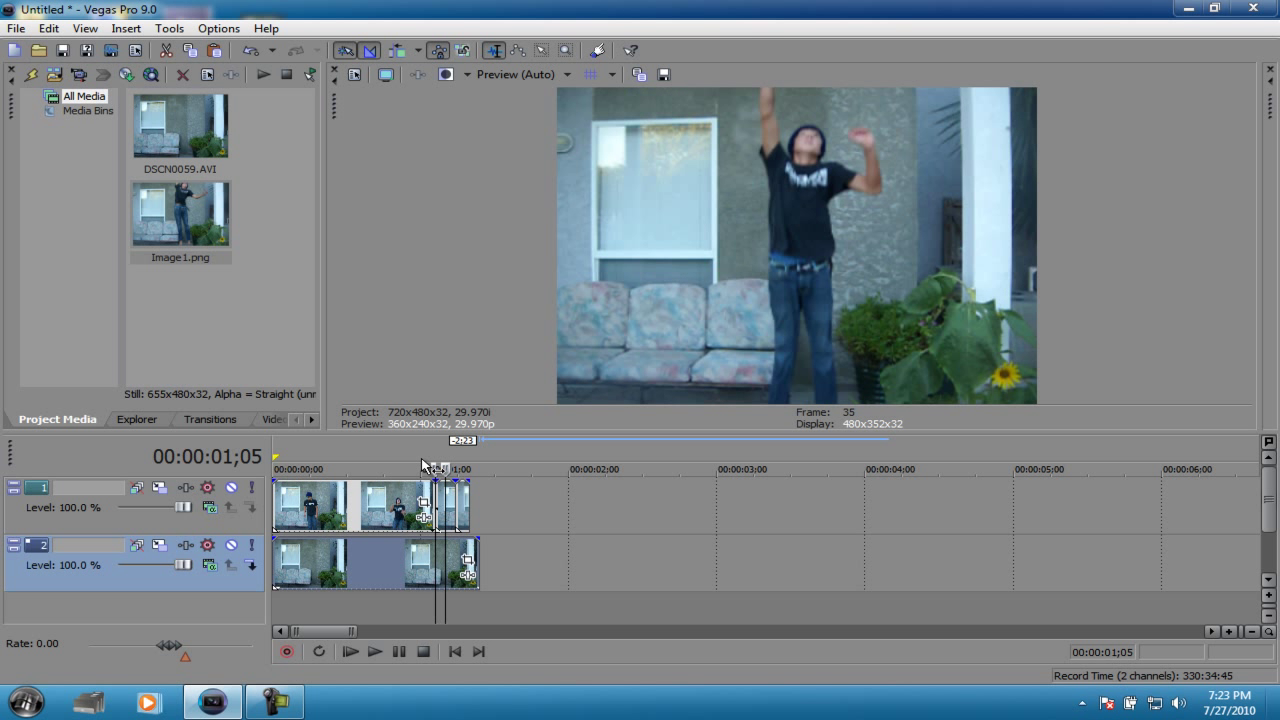
Step forward frame by frame from 00:00:01;05 to 00:00:01;14 to examine the exit from frame and the end of both tracks.
key("Right")
key("Right")
key("Right")
key("Right")
key("Right")
key("Right")
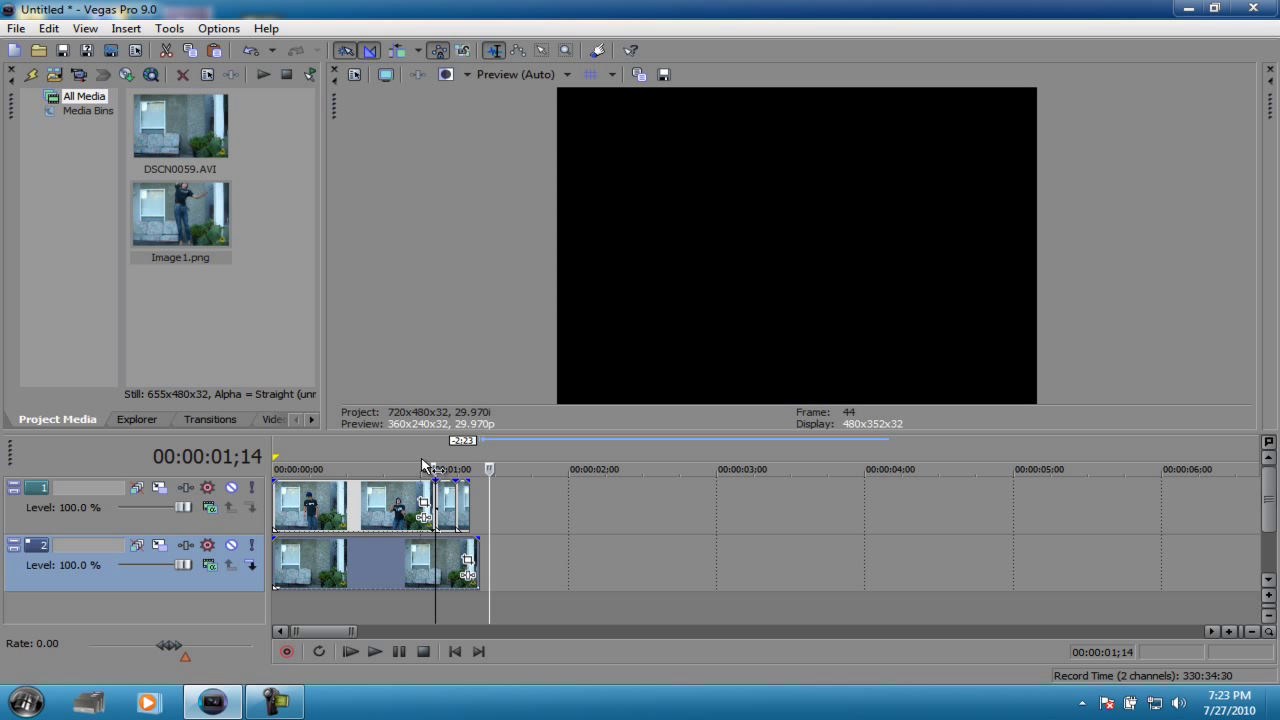